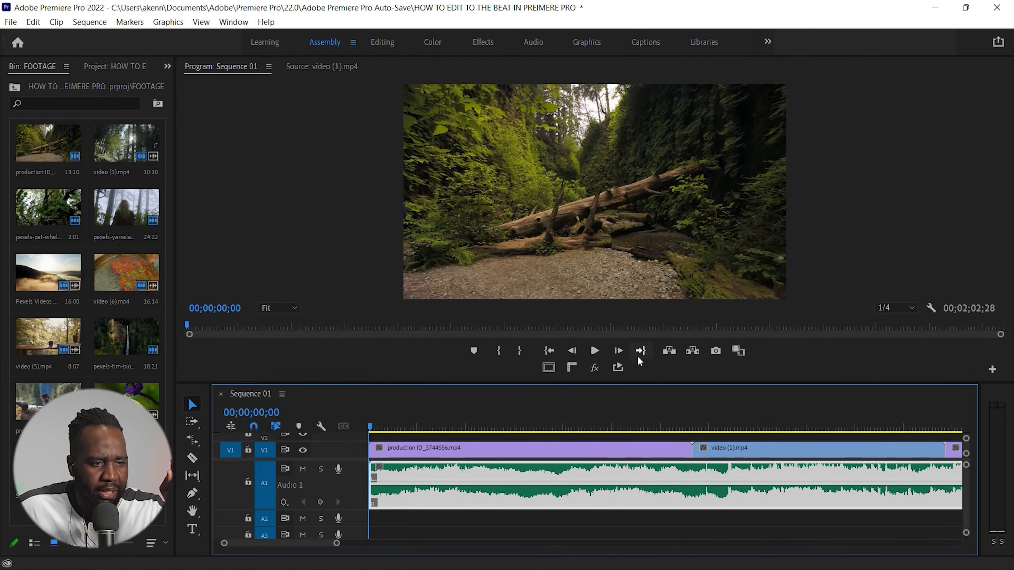
Step: Play the opening of Sequence 01 and replay parts of it to listen for the music's beats
click(596, 351)
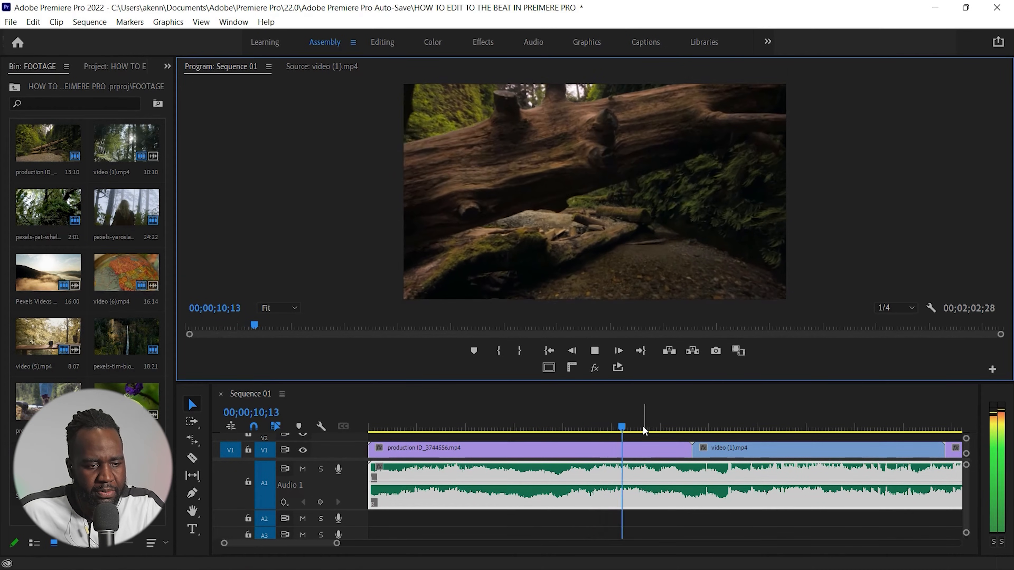
key(space)
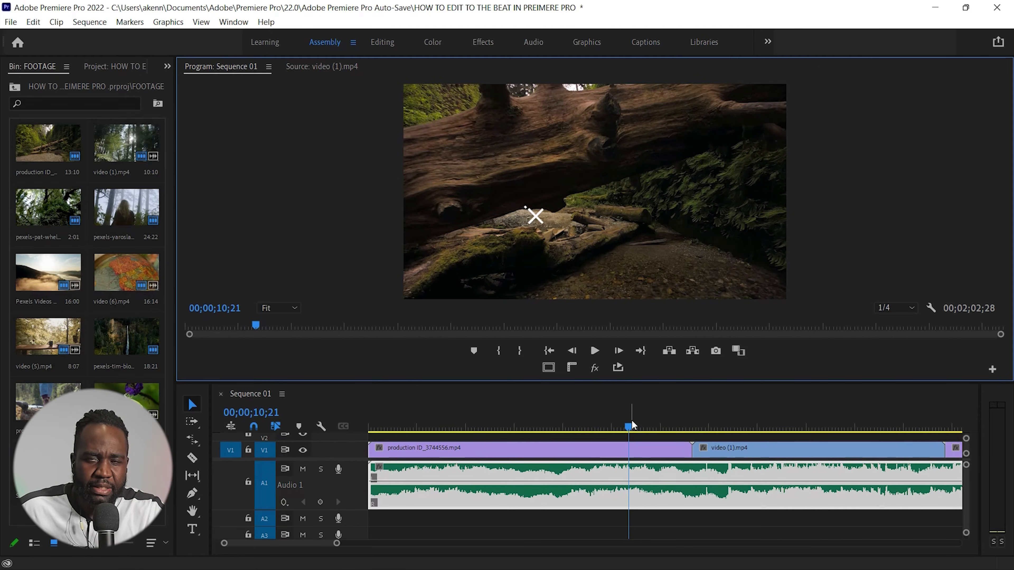
drag(630, 424, 521, 441)
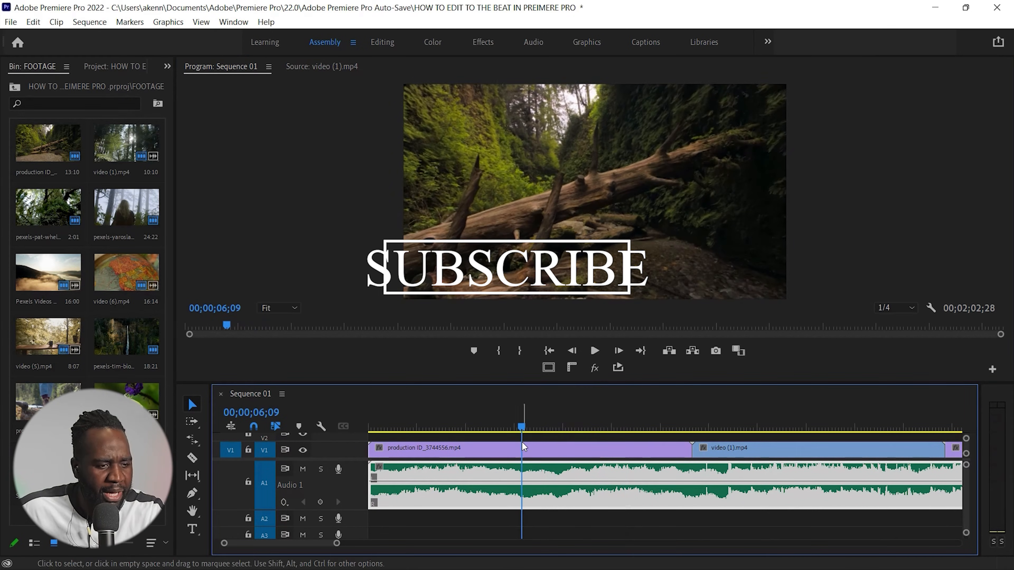
key(space)
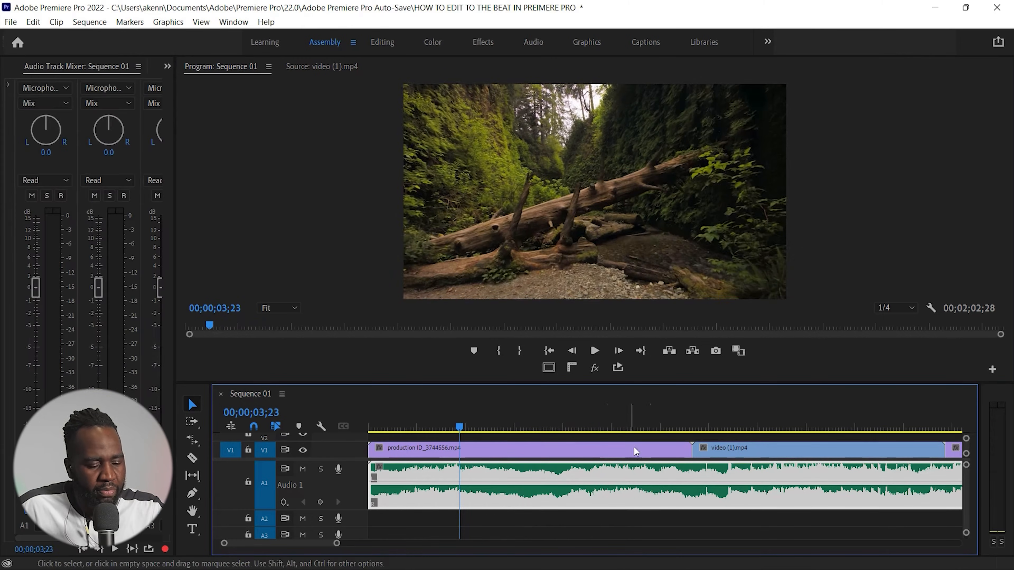
key(space)
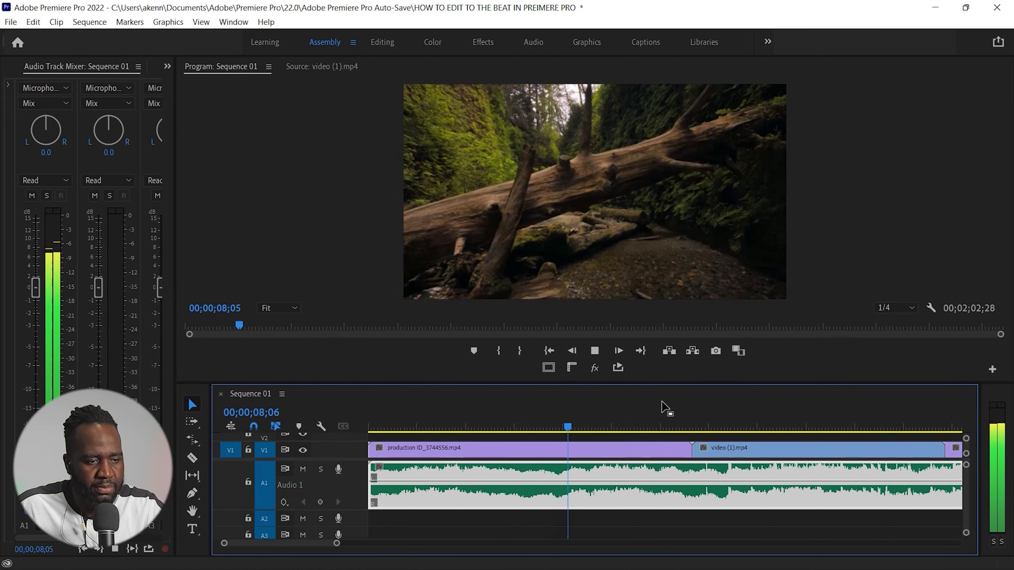
key(space)
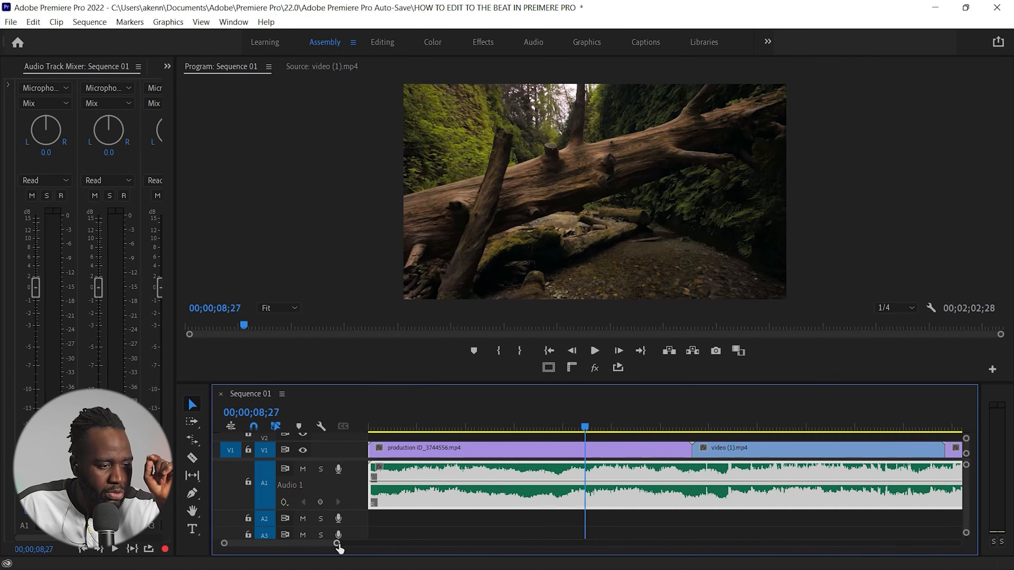
Step: Locate the beat near eight seconds in the music and add a marker to the A1 audio clip at 00;00;08;09
drag(337, 544, 310, 543)
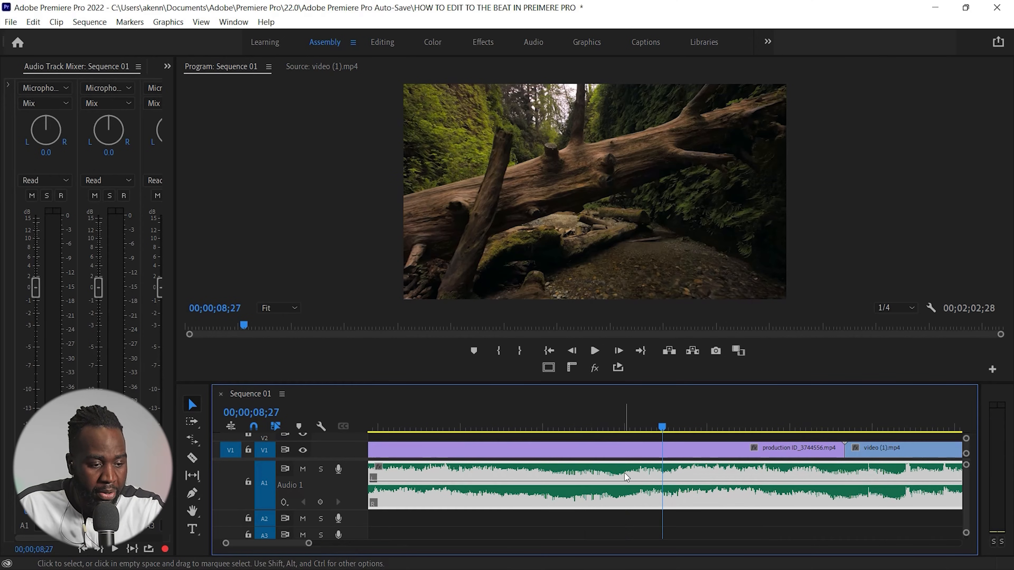
drag(664, 427, 590, 472)
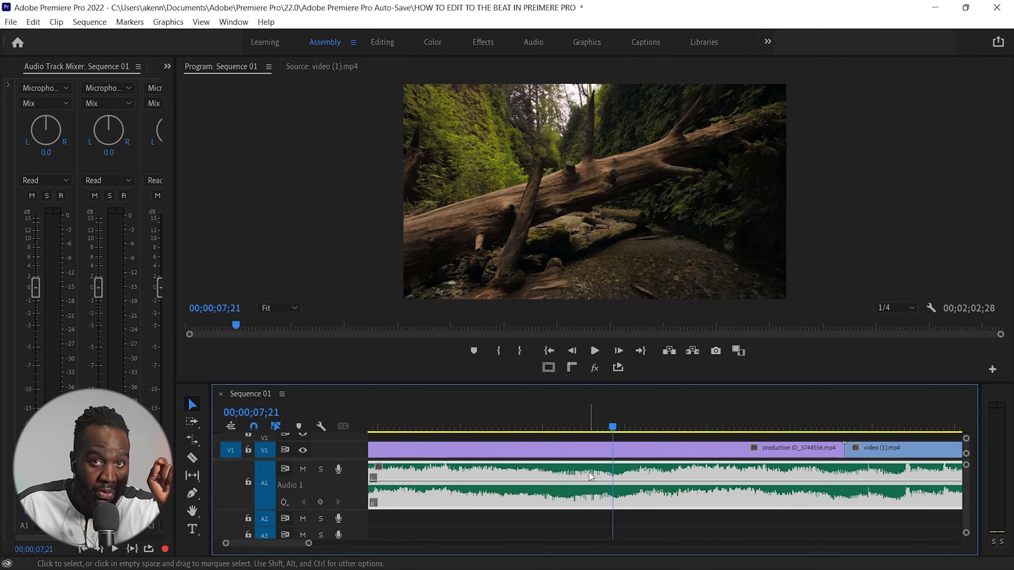
drag(311, 541, 291, 551)
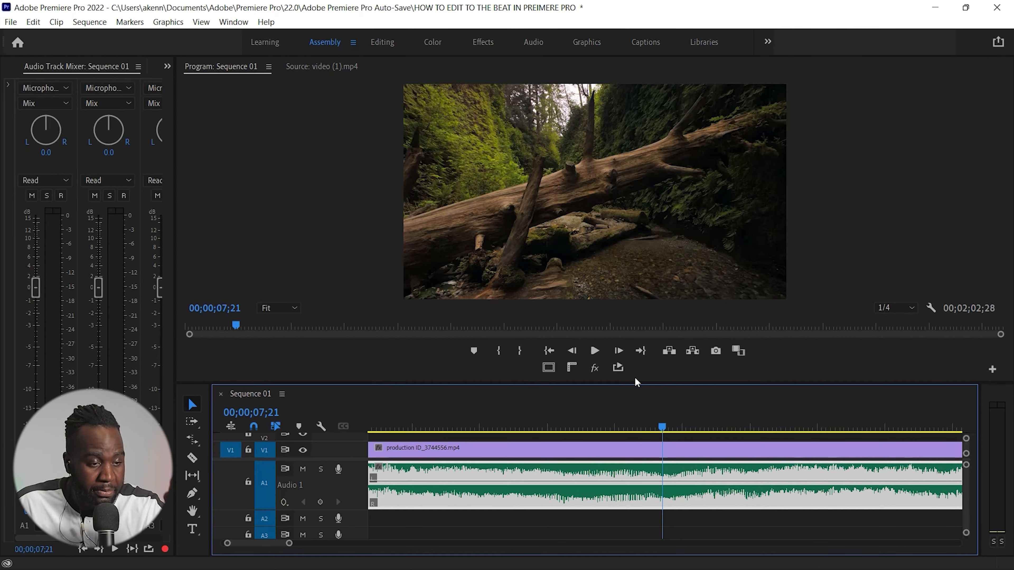
key(space)
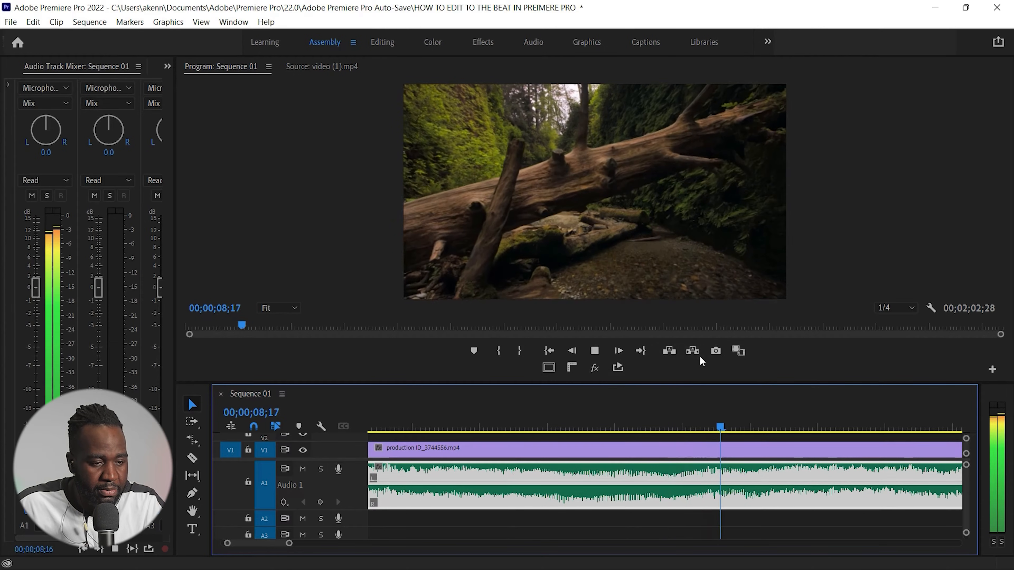
key(space)
drag(738, 426, 703, 416)
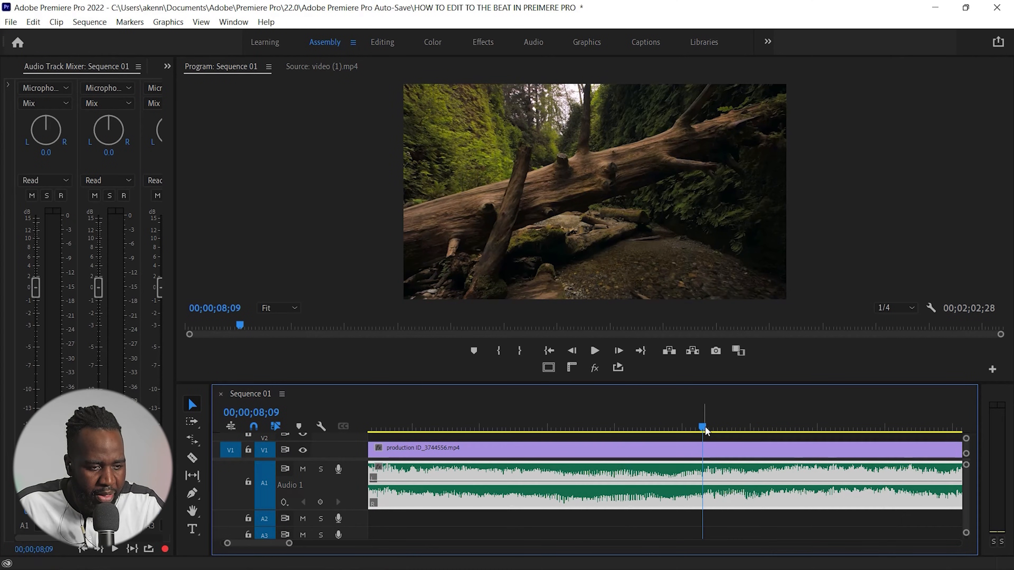
drag(704, 418, 708, 420)
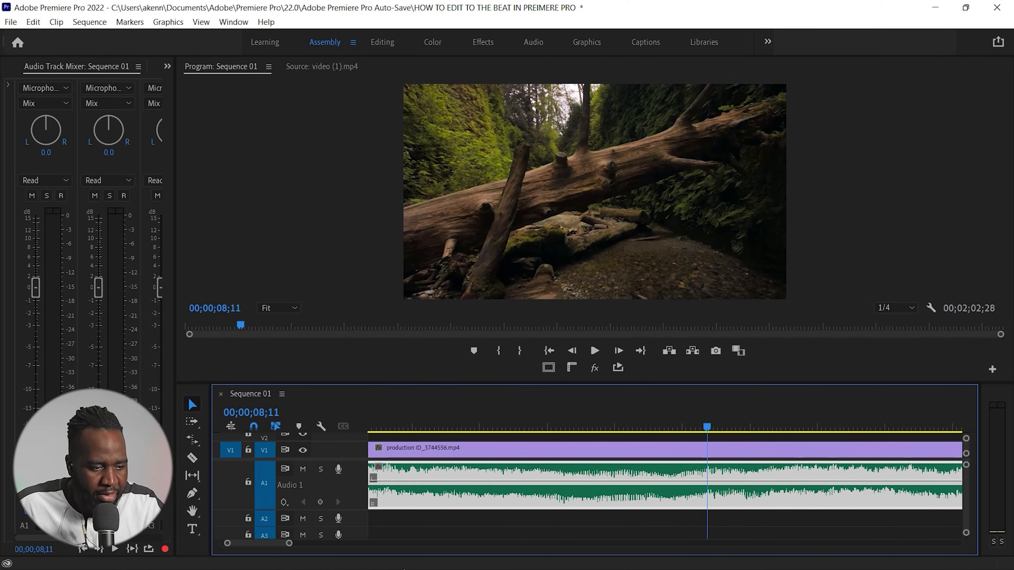
drag(291, 544, 262, 544)
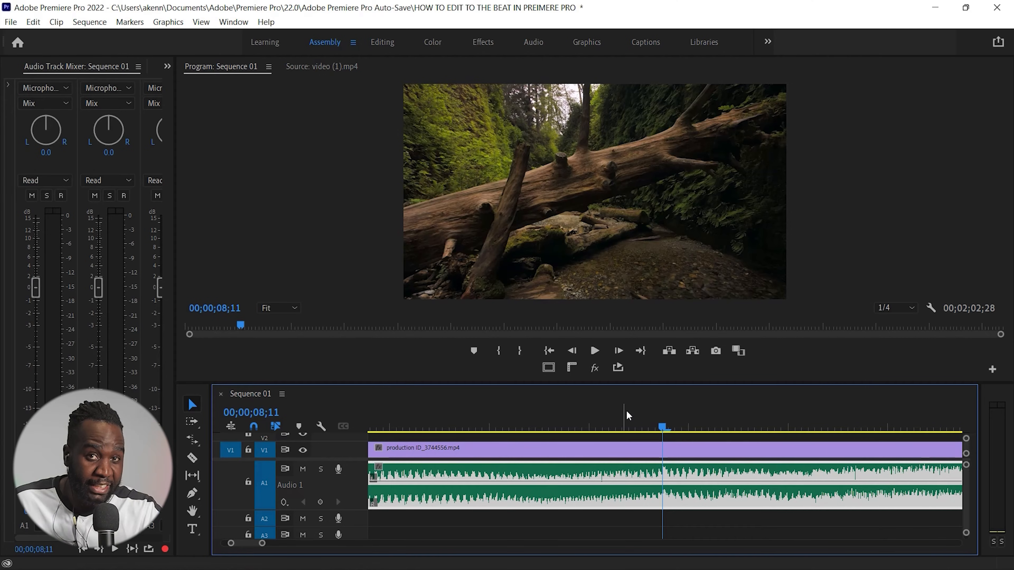
key(Left)
key(Left)
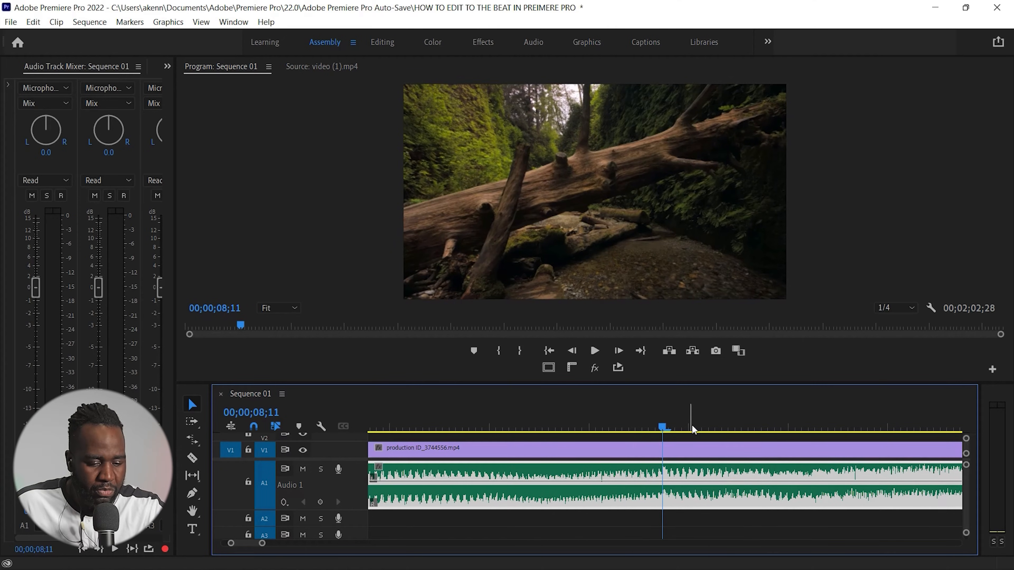
key(Left)
key(Left)
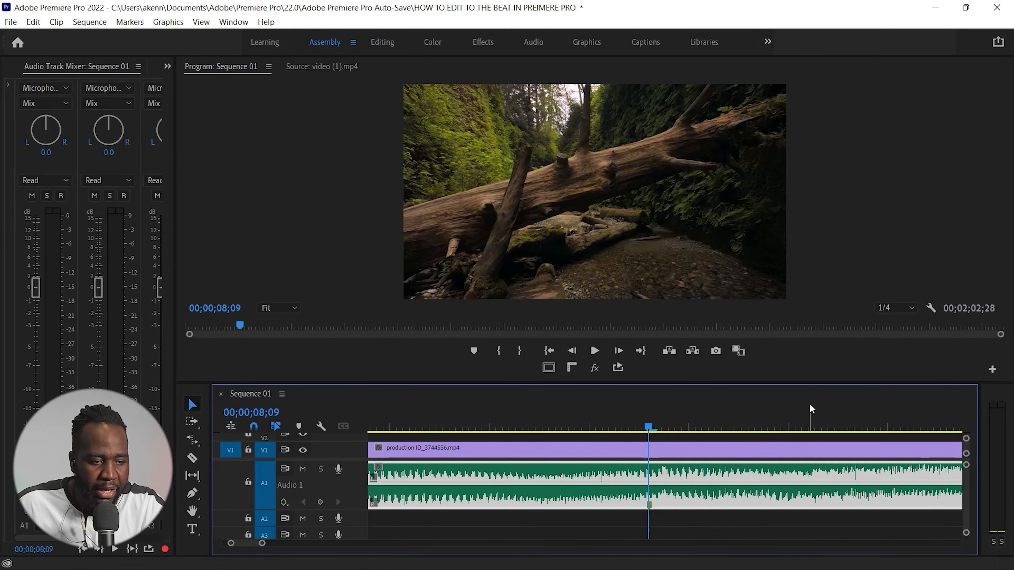
Step: Replay the music around ten seconds to find the next beat and mark the audio clip at 00;00;10;05
key(space)
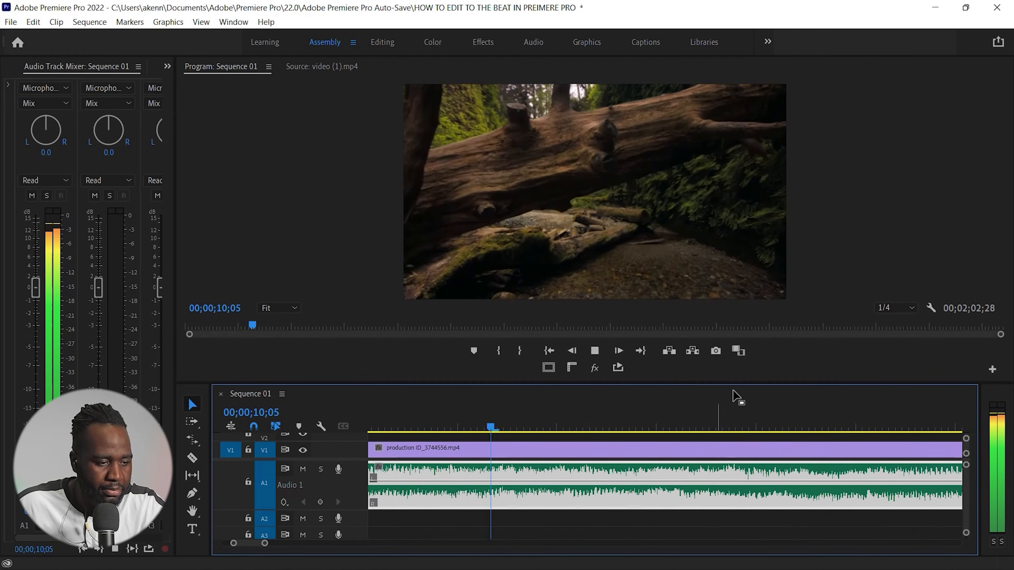
key(space)
drag(578, 426, 443, 462)
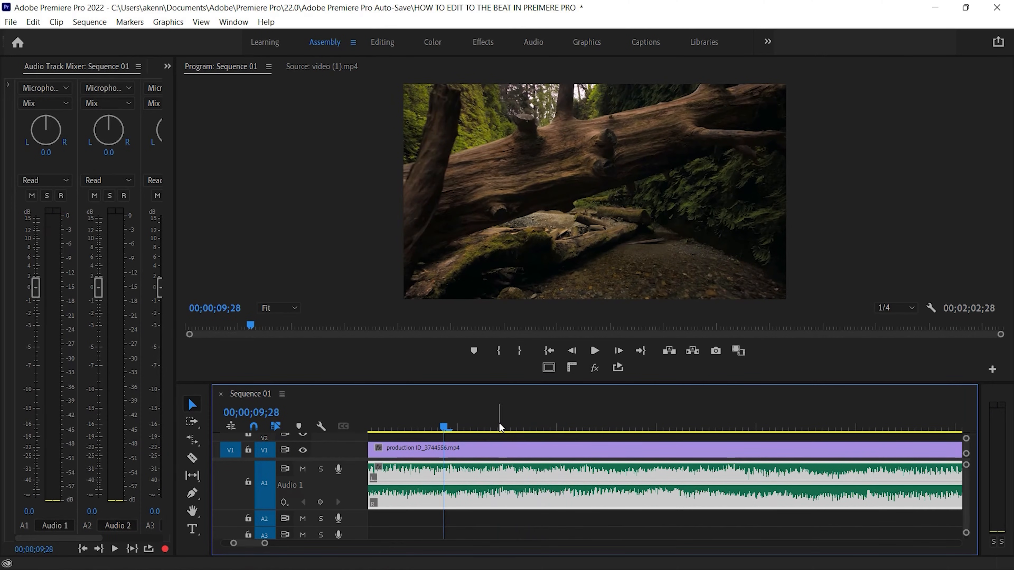
key(space)
key(space)
drag(587, 425, 498, 426)
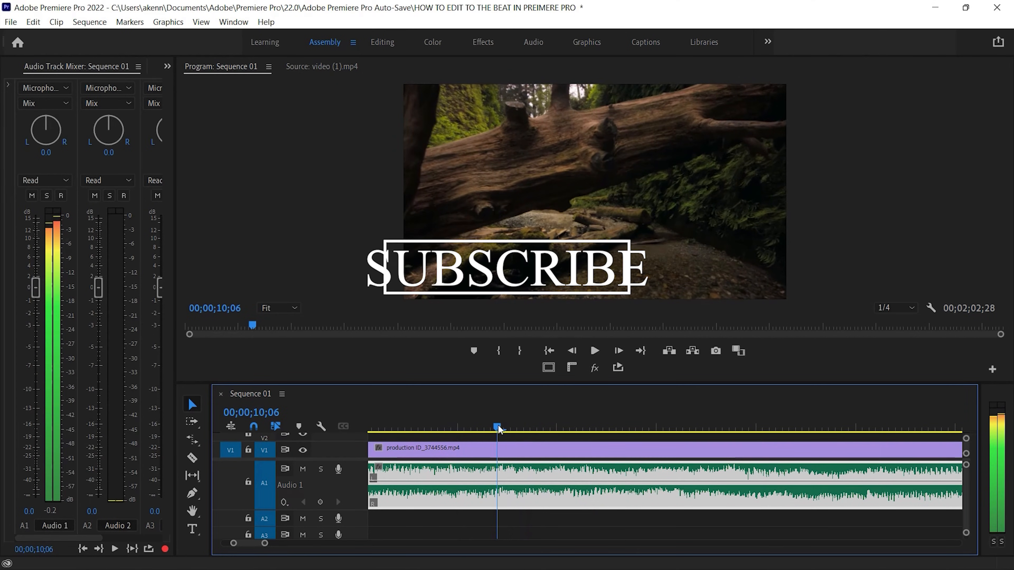
key(space)
key(space)
drag(562, 430, 510, 431)
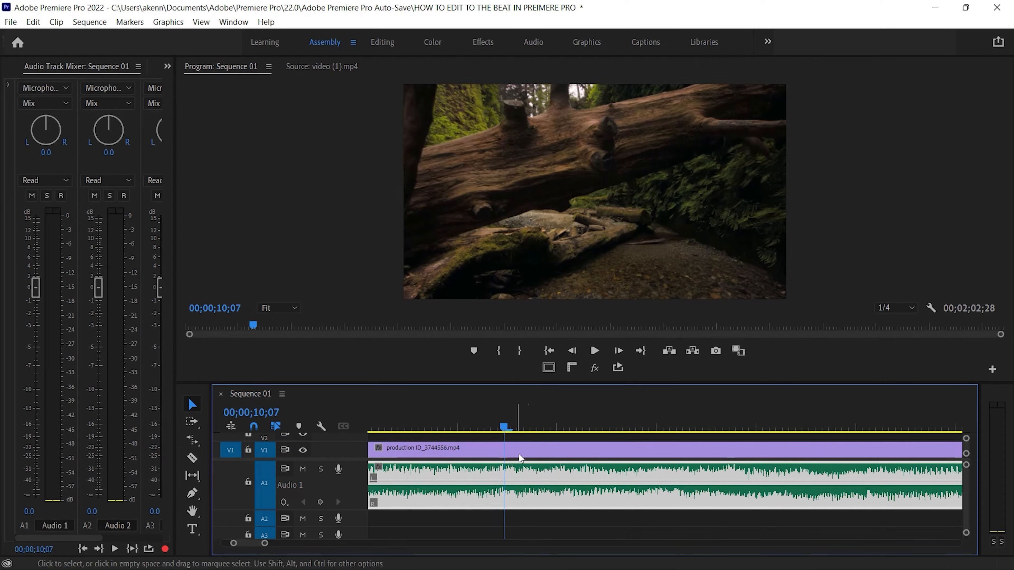
key(Left)
key(Left)
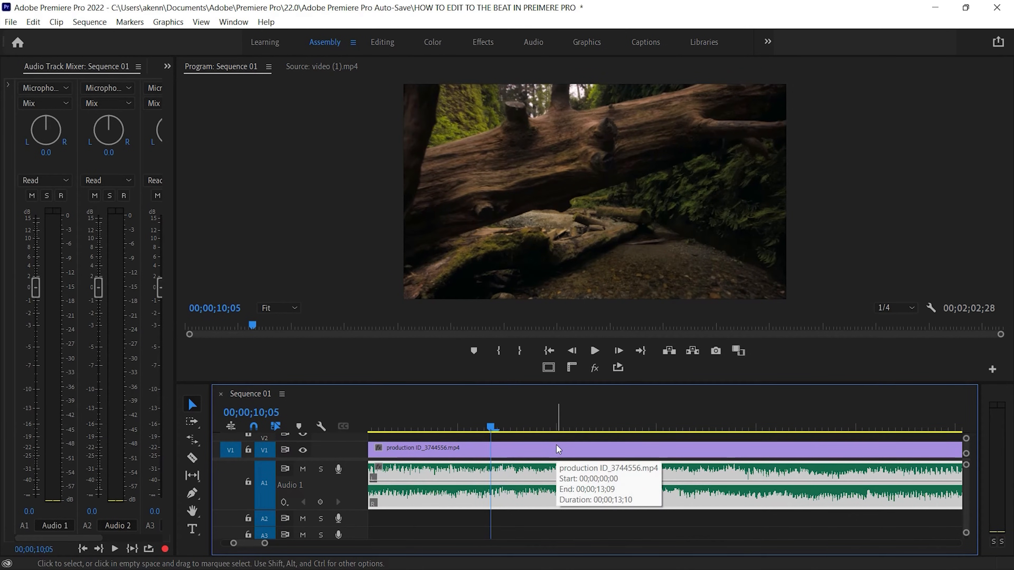
key(m)
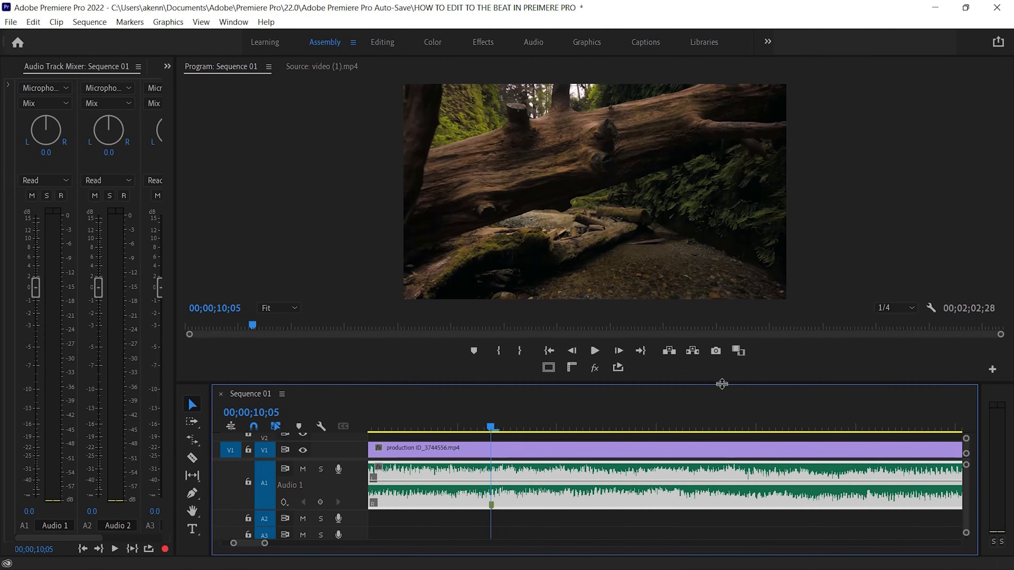
Step: Replay the section following the 00;00;10;05 marker to listen for the timing of the next beats
key(space)
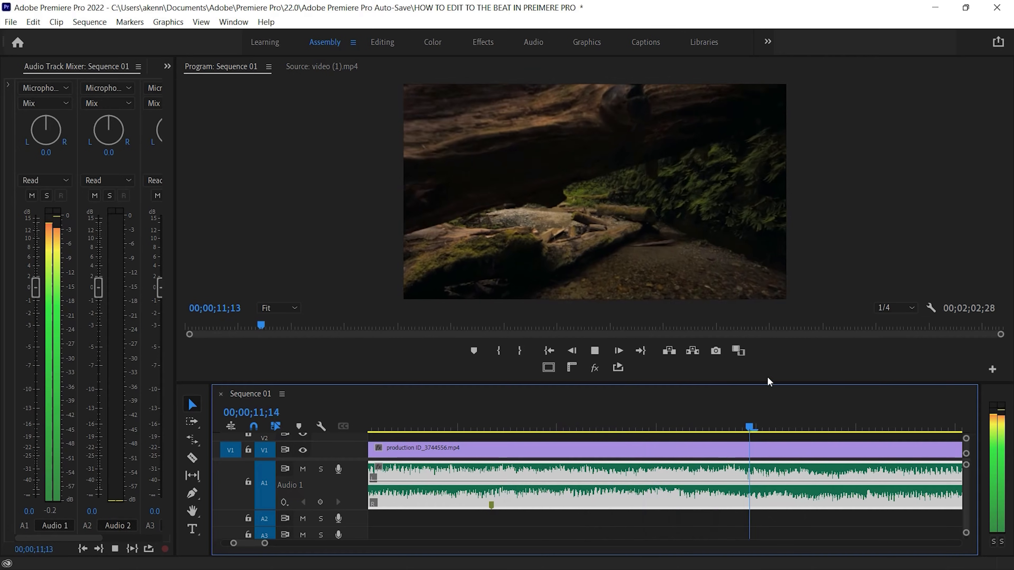
key(space)
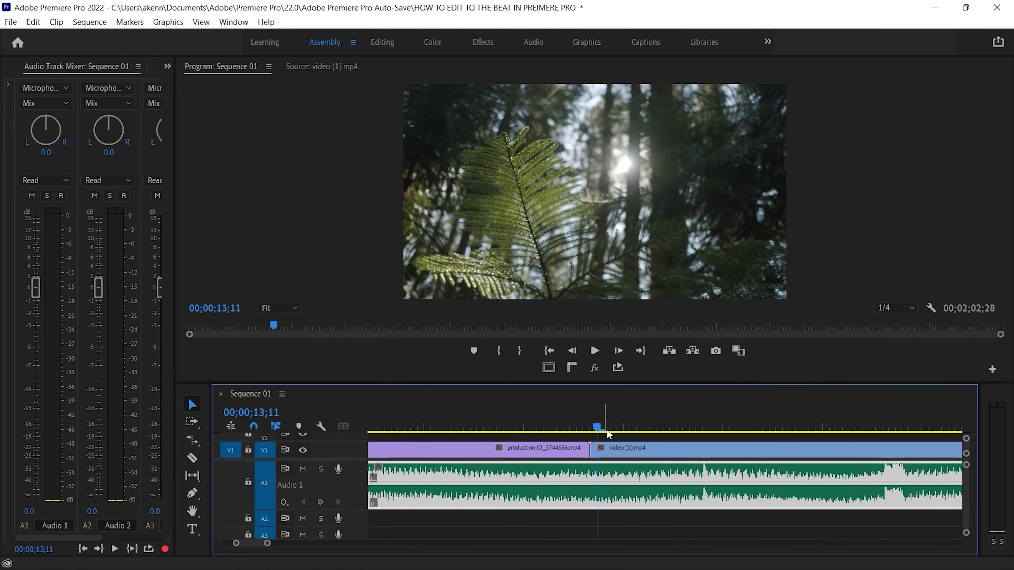
drag(598, 427, 284, 467)
key(space)
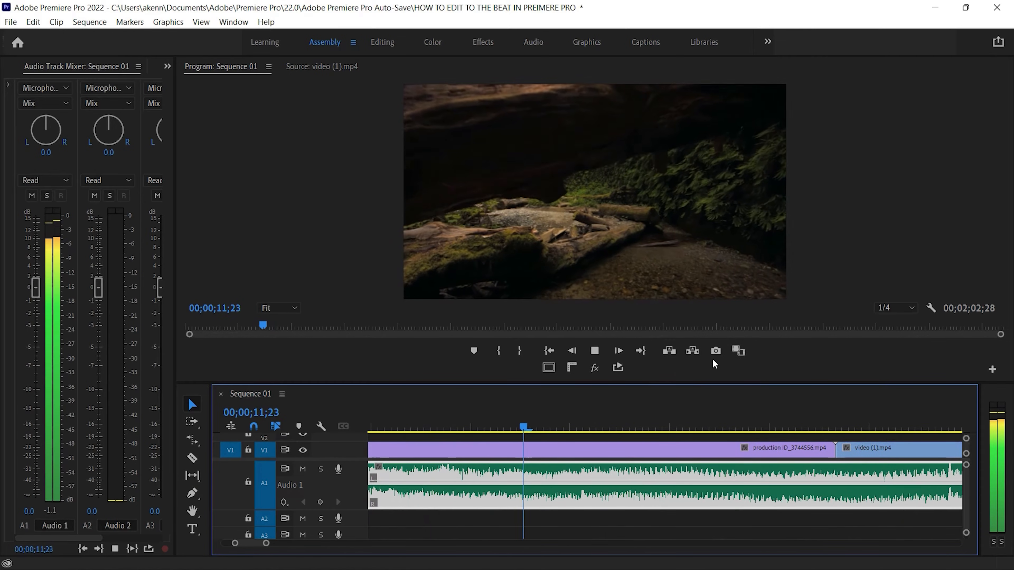
key(space)
drag(660, 425, 359, 459)
key(space)
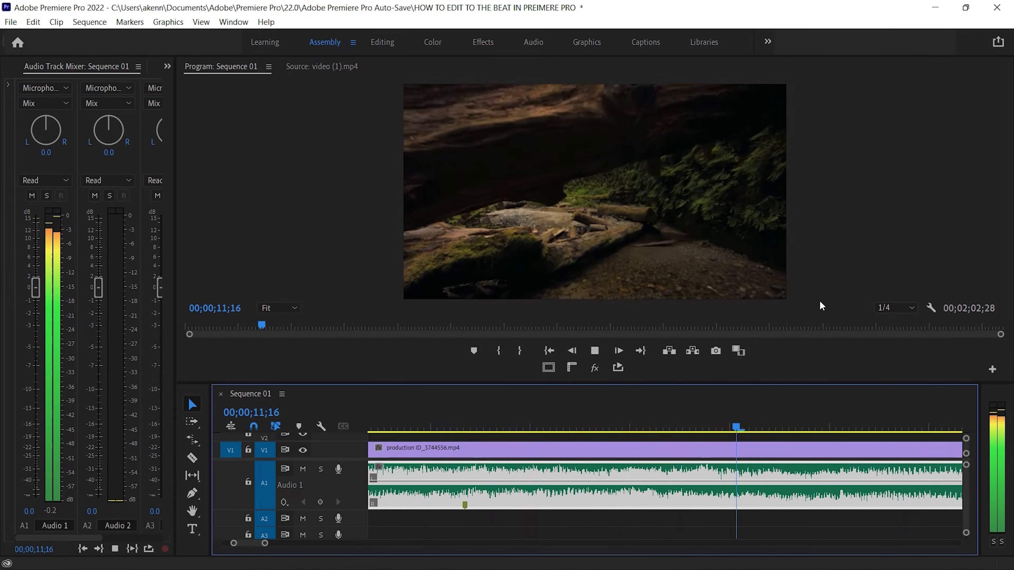
key(space)
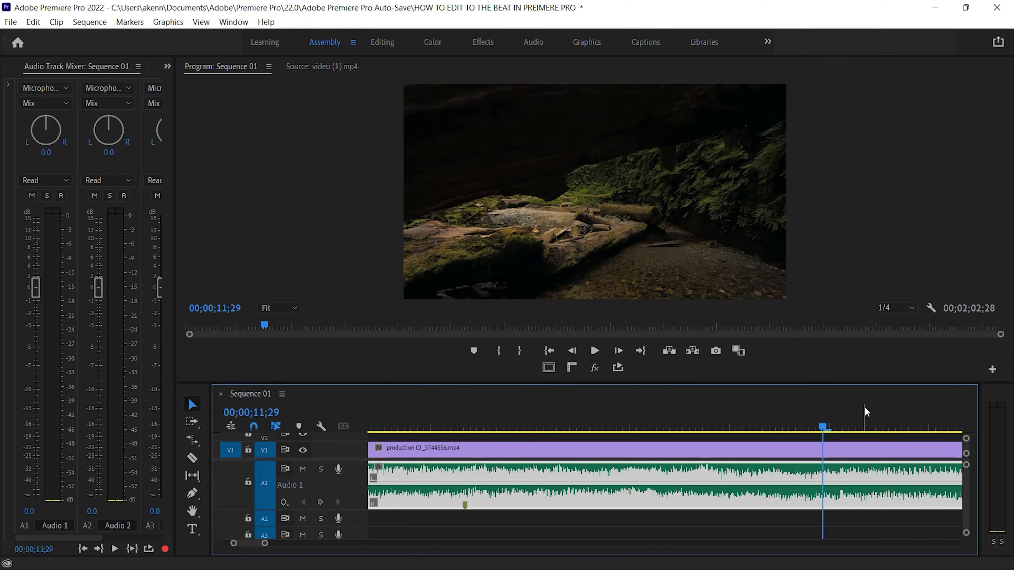
Step: Play from 00;00;09;27 and add audio clip markers on the beats during playback, stopping at 00;00;29;23
click(411, 419)
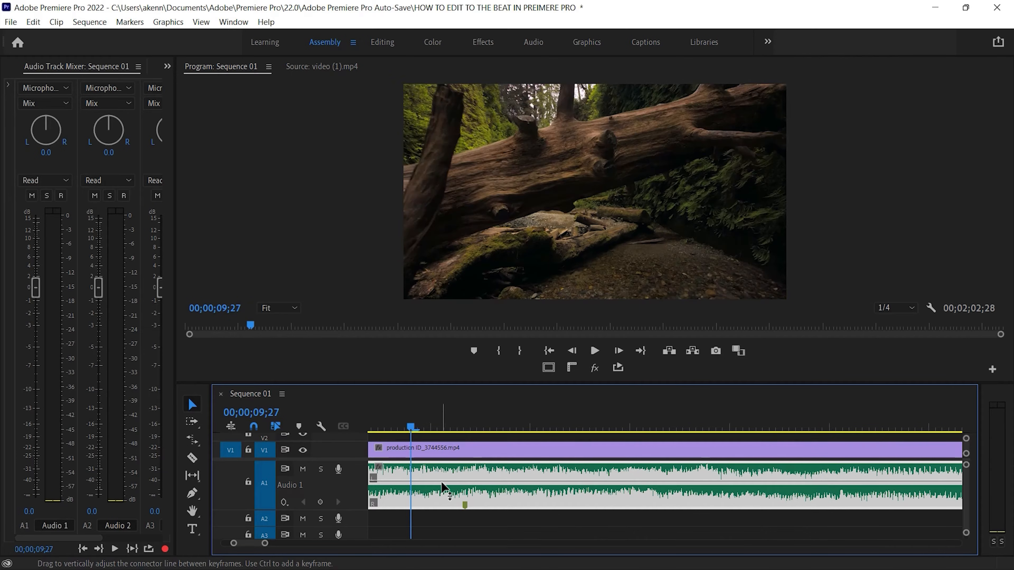
key(space)
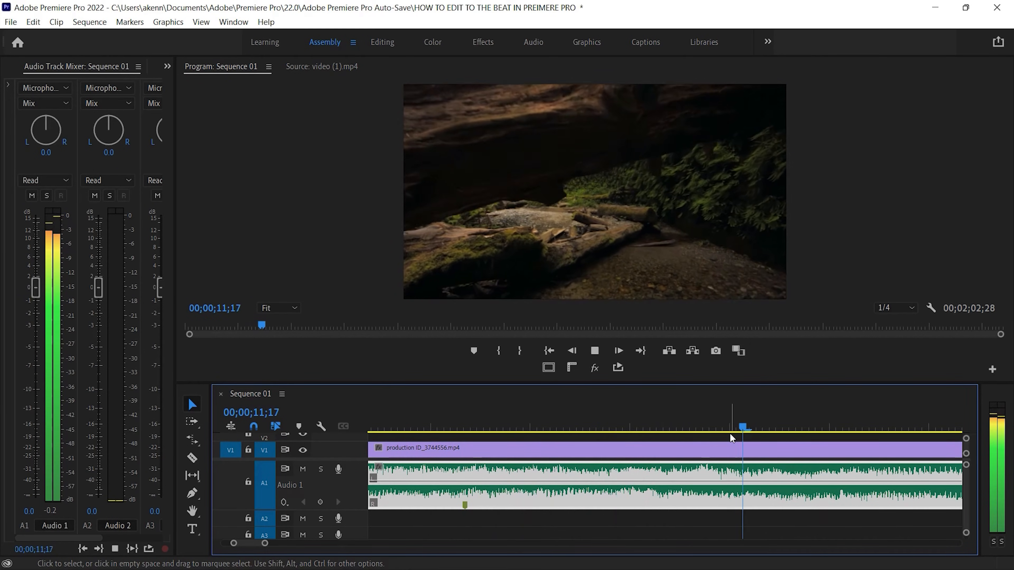
key(m)
key(m)
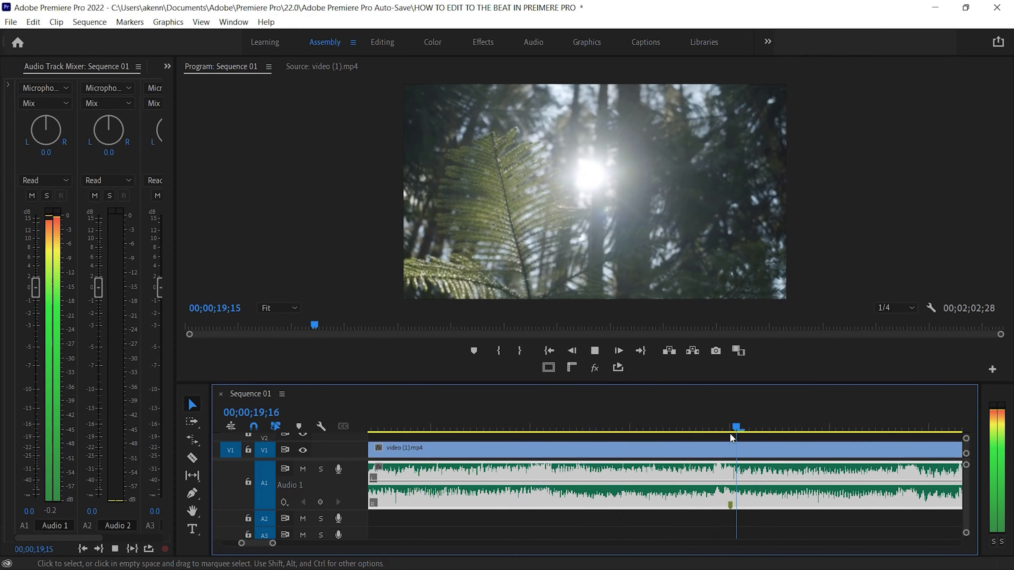
key(m)
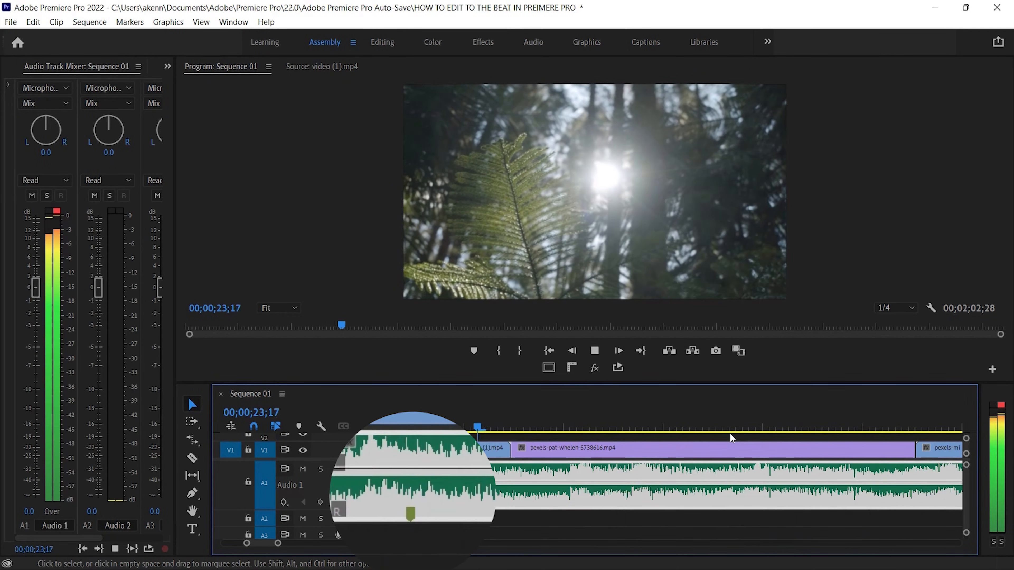
key(m)
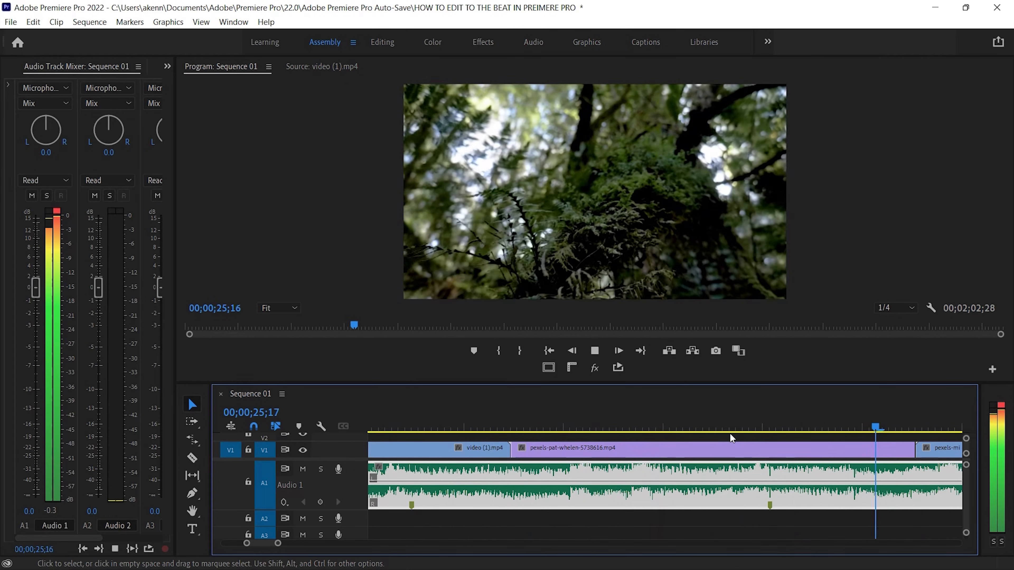
key(m)
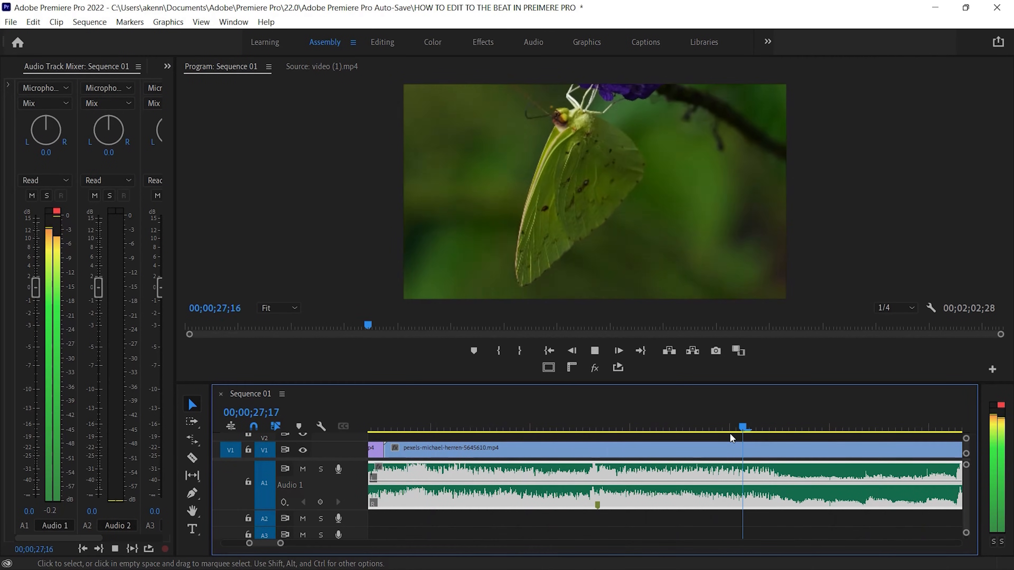
key(m)
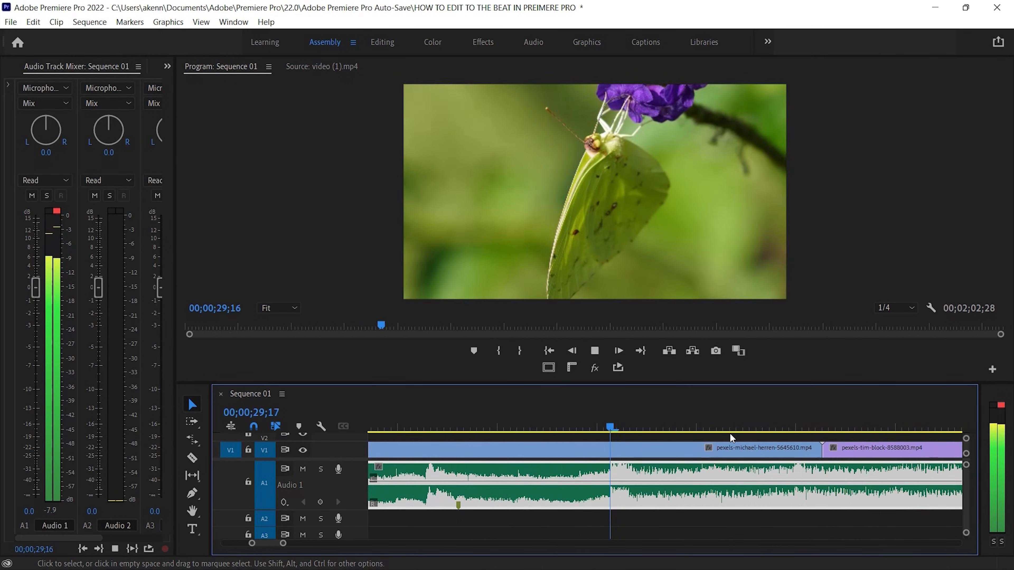
key(space)
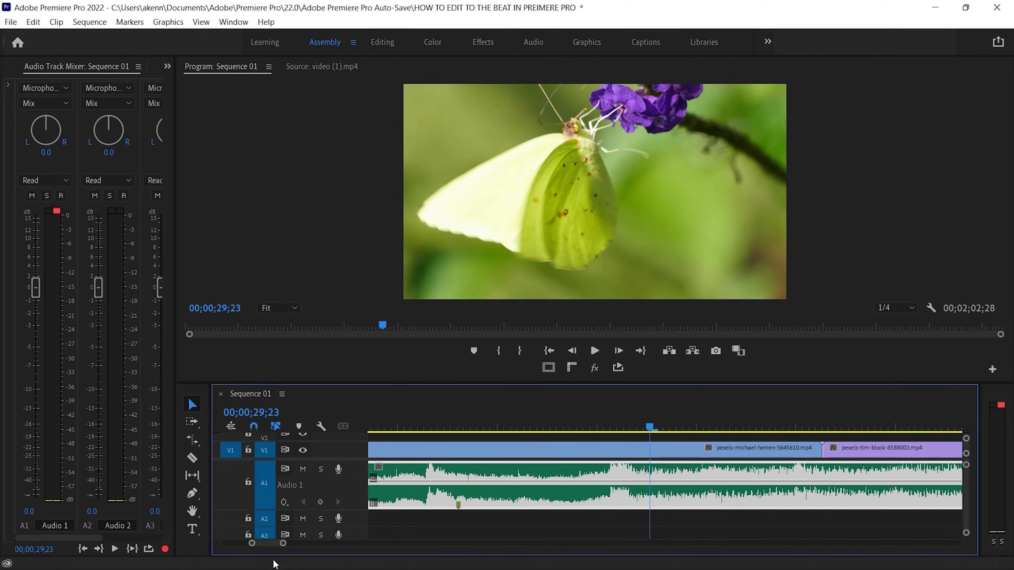
Step: Review the row of beat markers along the audio clip, returning the playhead to 00;00;13;13
drag(284, 544, 325, 549)
drag(660, 425, 288, 479)
drag(355, 432, 356, 433)
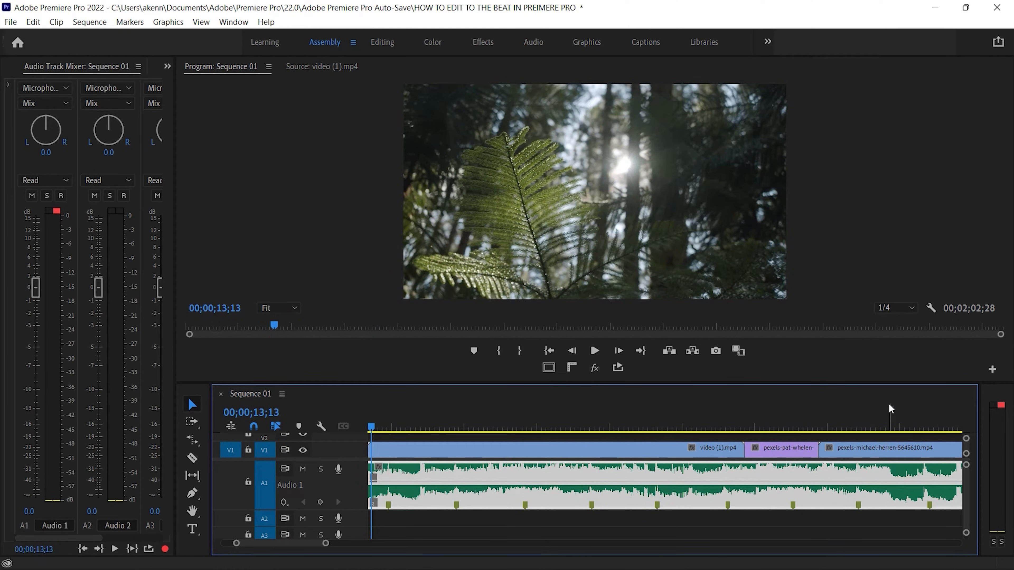
Step: Deselect the music clip and park the playhead on the first beat marker at 00;00;08;09
click(655, 453)
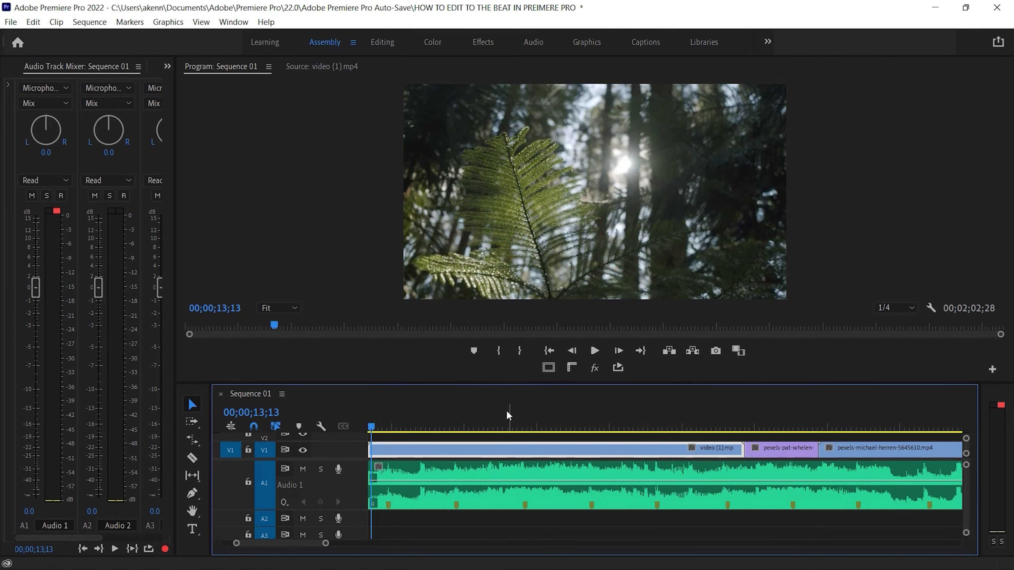
drag(326, 543, 385, 543)
drag(540, 427, 494, 432)
key(=)
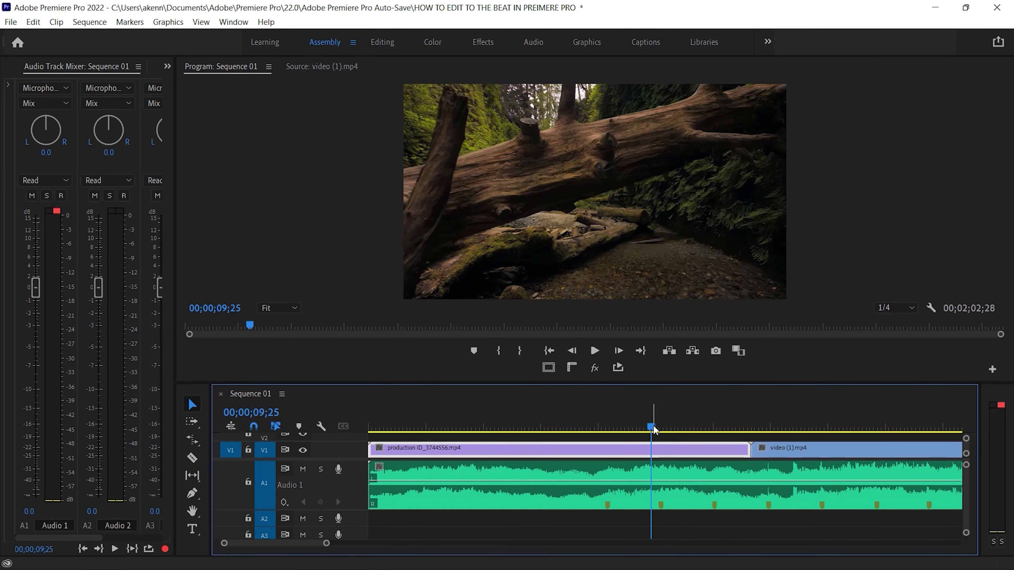
drag(652, 425, 609, 433)
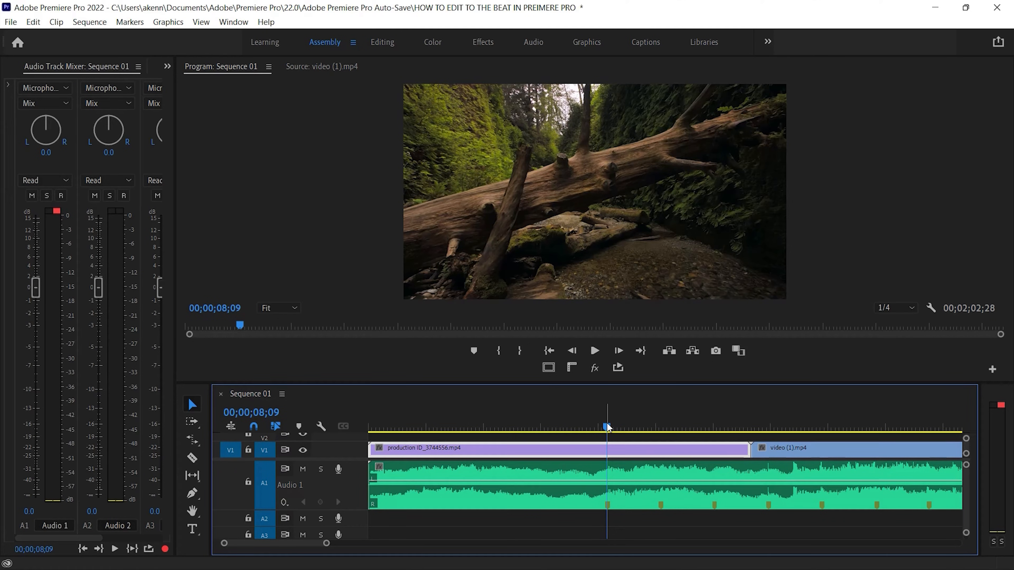
Step: Lock the Audio 1 track so that trimming the footage cannot shift the music
drag(607, 425, 215, 451)
key(space)
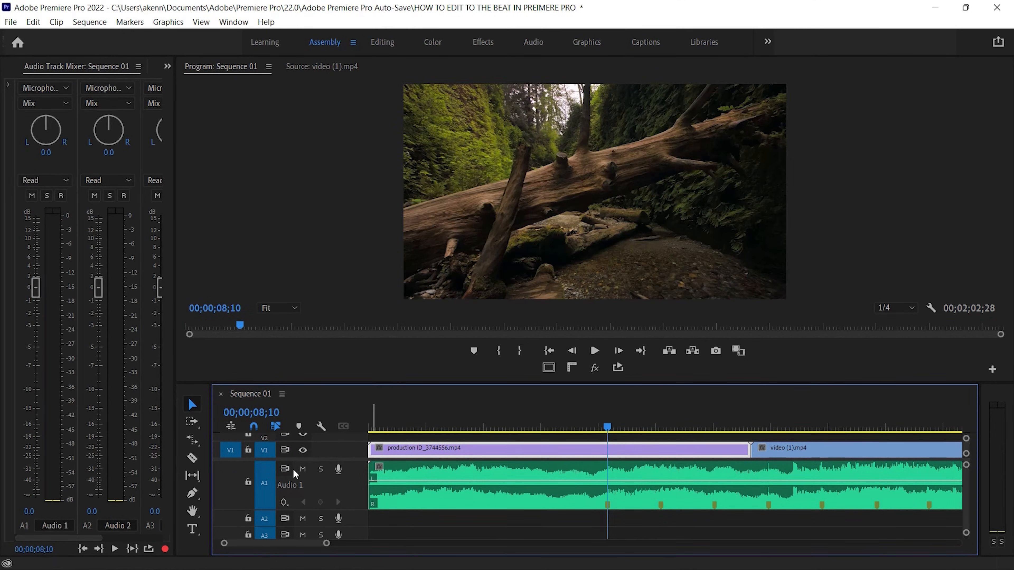
click(248, 483)
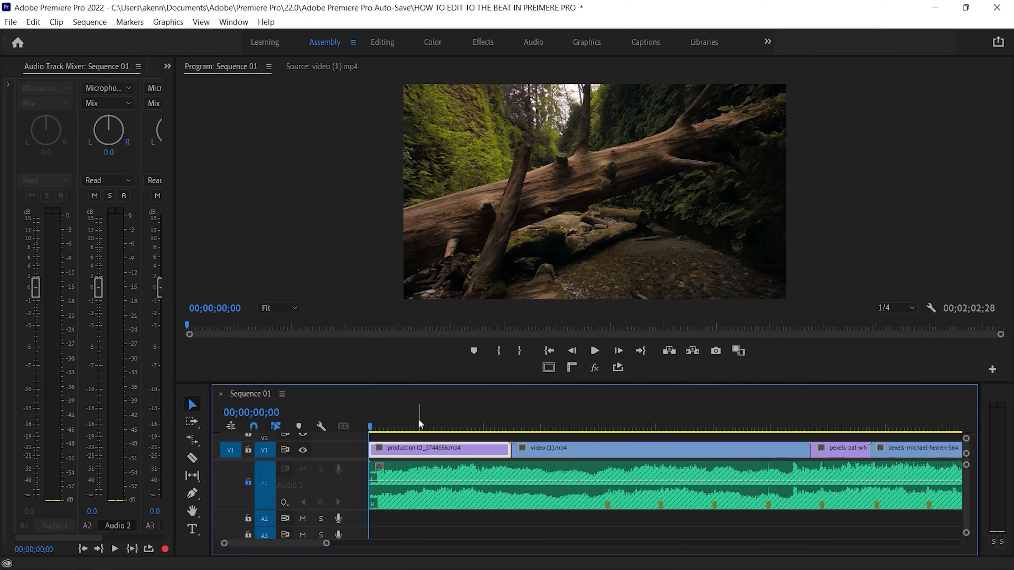
Step: Undo the last trim of production ID_3744556.mp4 and ripple trim its end to the beat marker at 00;00;08;09
key(ctrl+z)
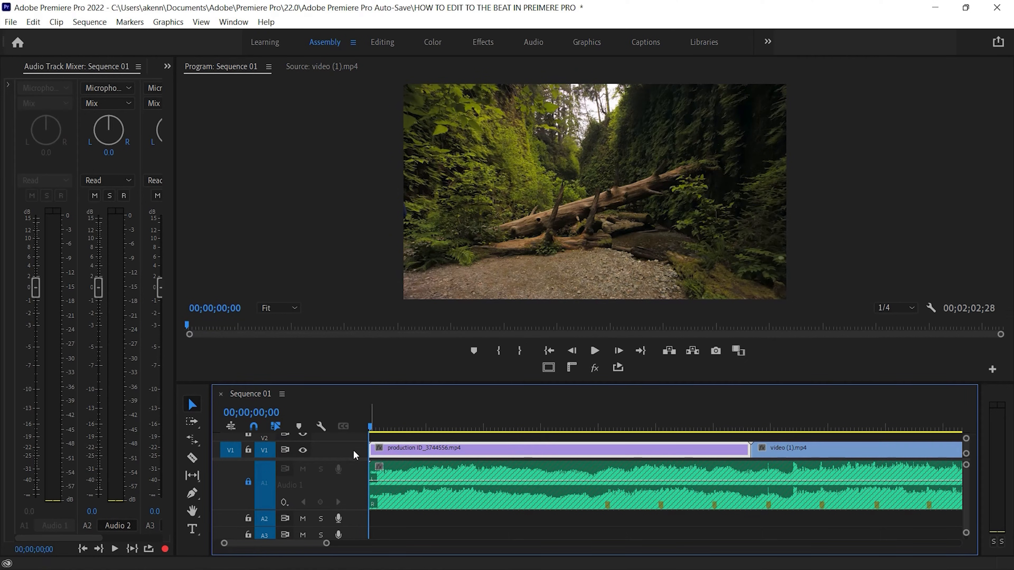
drag(375, 428, 607, 440)
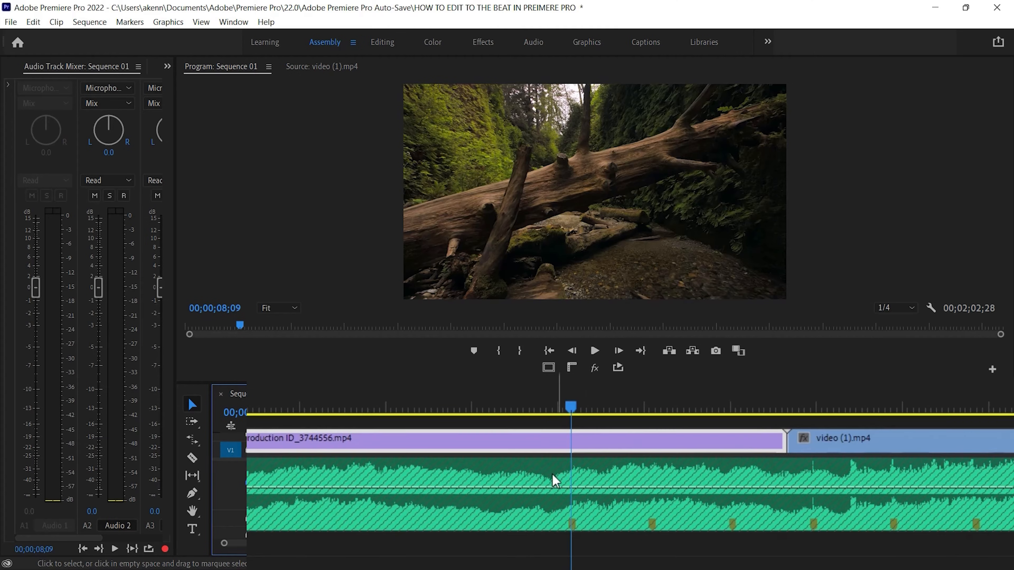
key(w)
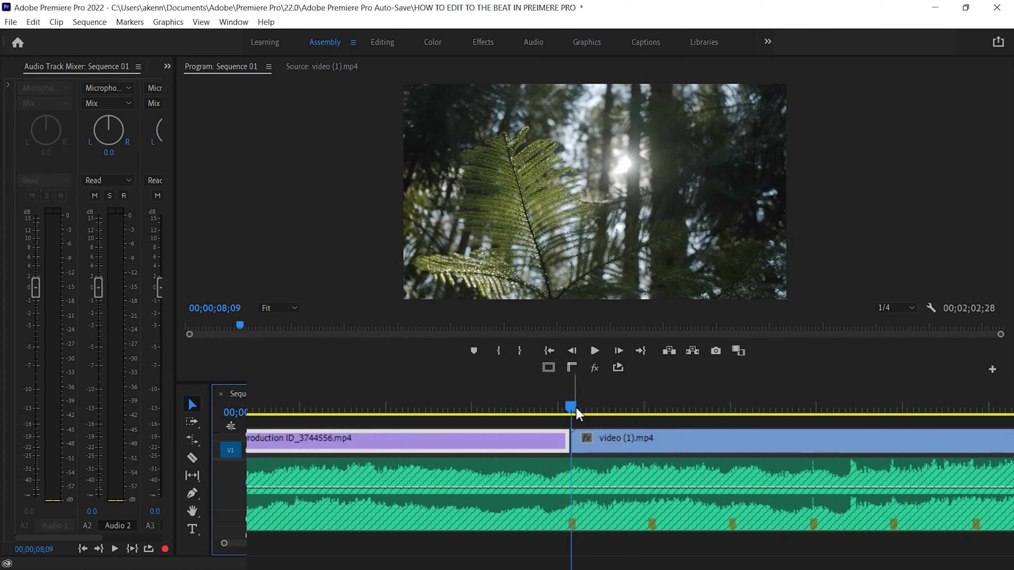
Step: Play the sequence from the start through the first cut, and ripple trim the end of video (1).mp4 to the 00;00;10;04 marker
drag(573, 404, 513, 405)
key(Home)
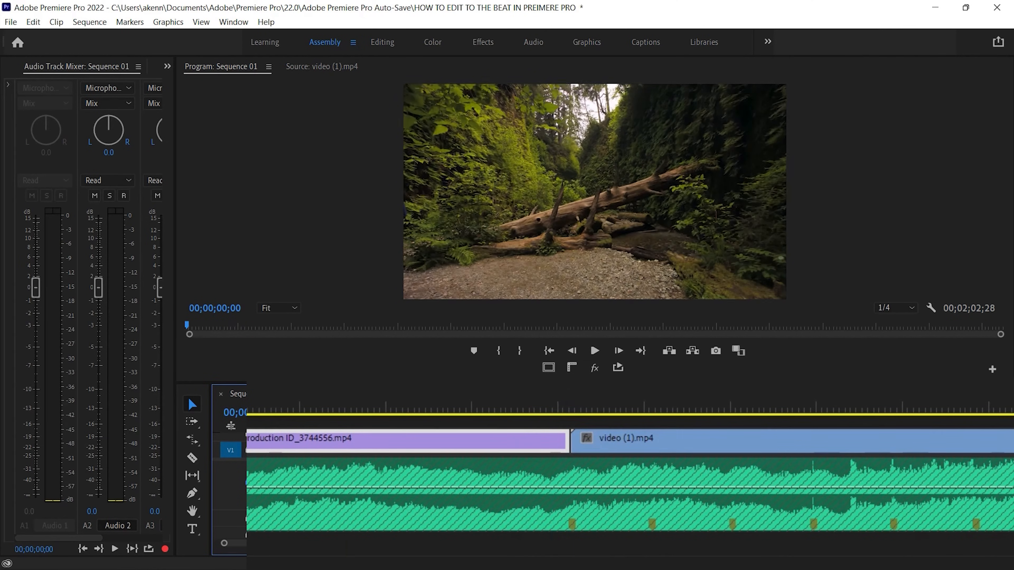
key(space)
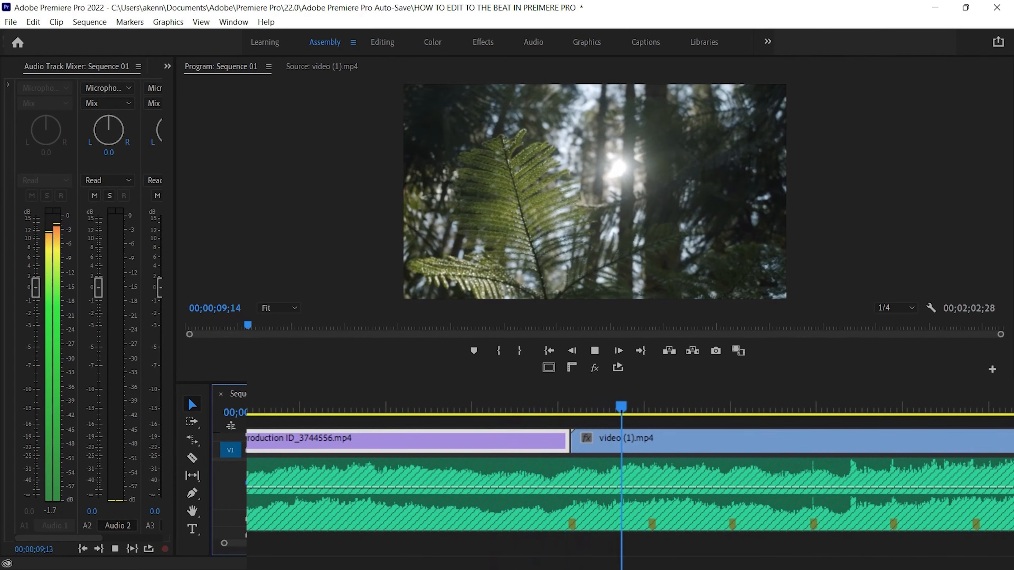
key(space)
drag(674, 411, 650, 412)
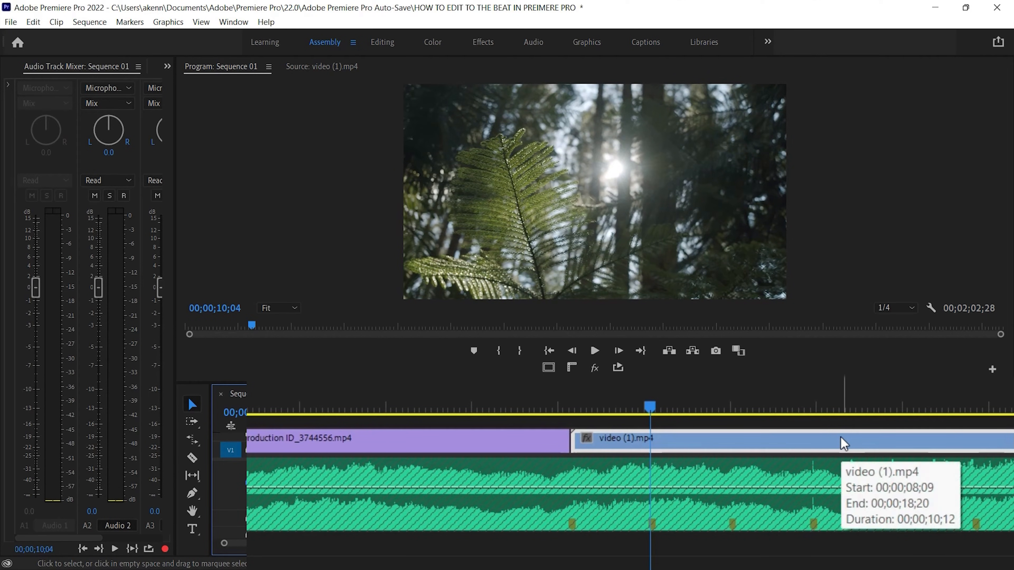
key(w)
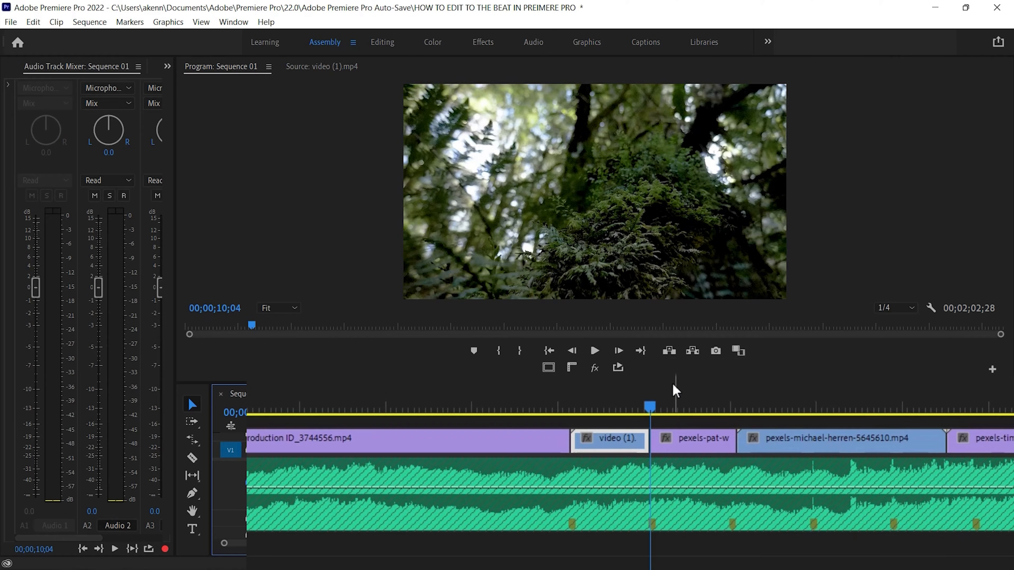
Step: Replay the shortened video (1).mp4 clip, and ripple trim the end of the pexels-pat-whelen clip to the beat marker at 00;00;12;01
drag(657, 397, 518, 407)
key(space)
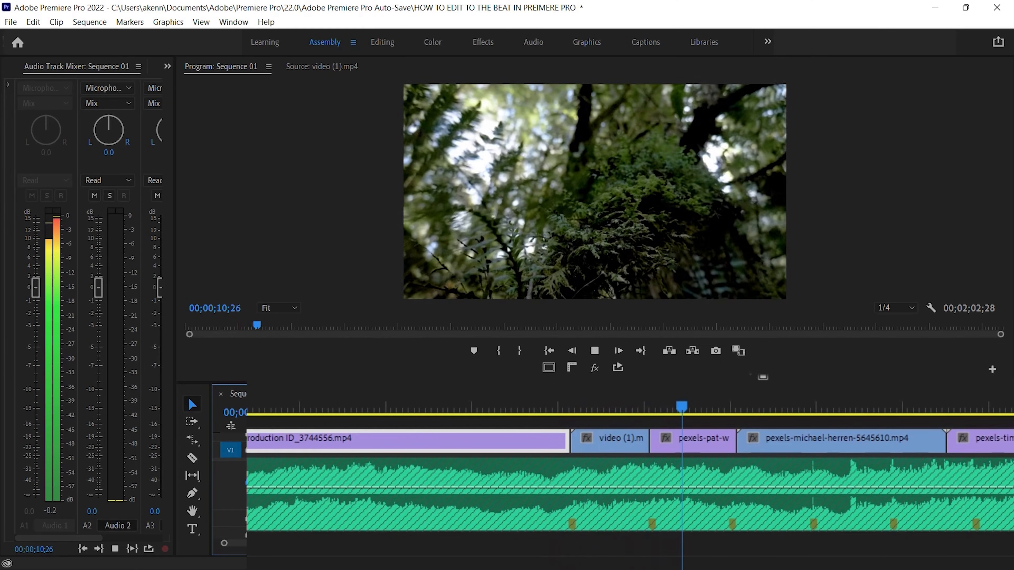
key(space)
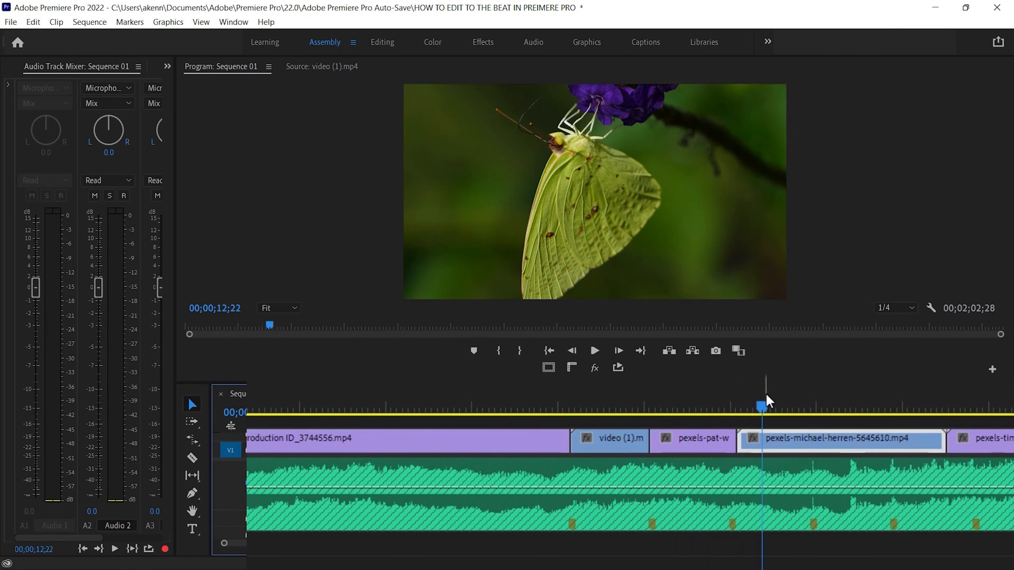
drag(765, 404, 735, 403)
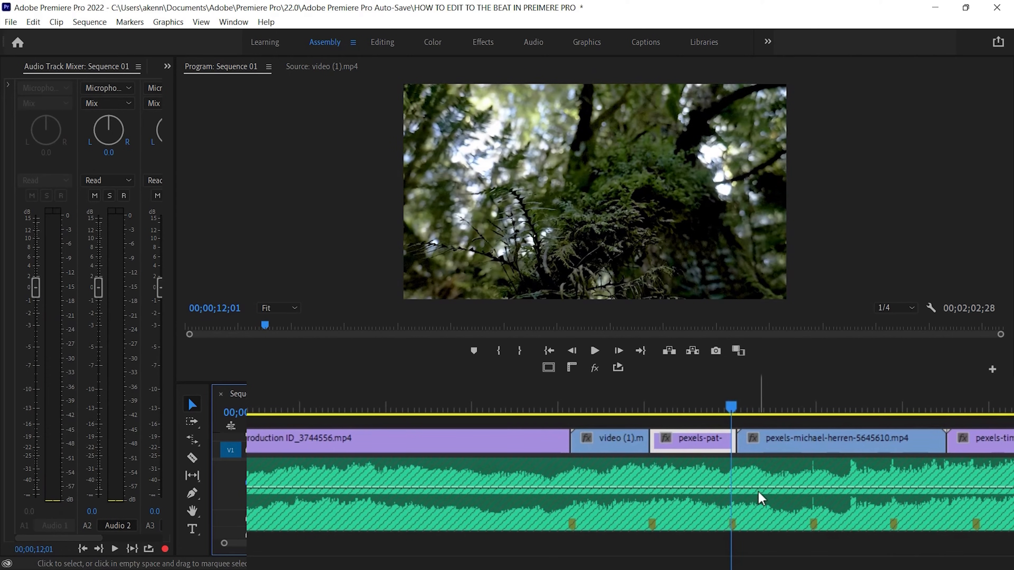
key(w)
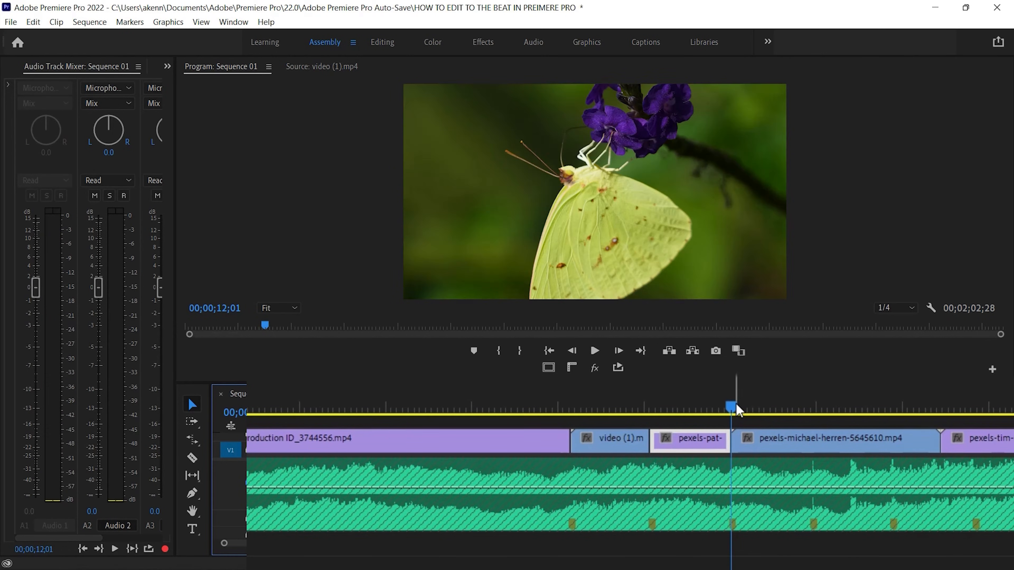
Step: Play across the cut at 00;00;12;01 to check its timing against the beat
drag(735, 403, 719, 404)
key(space)
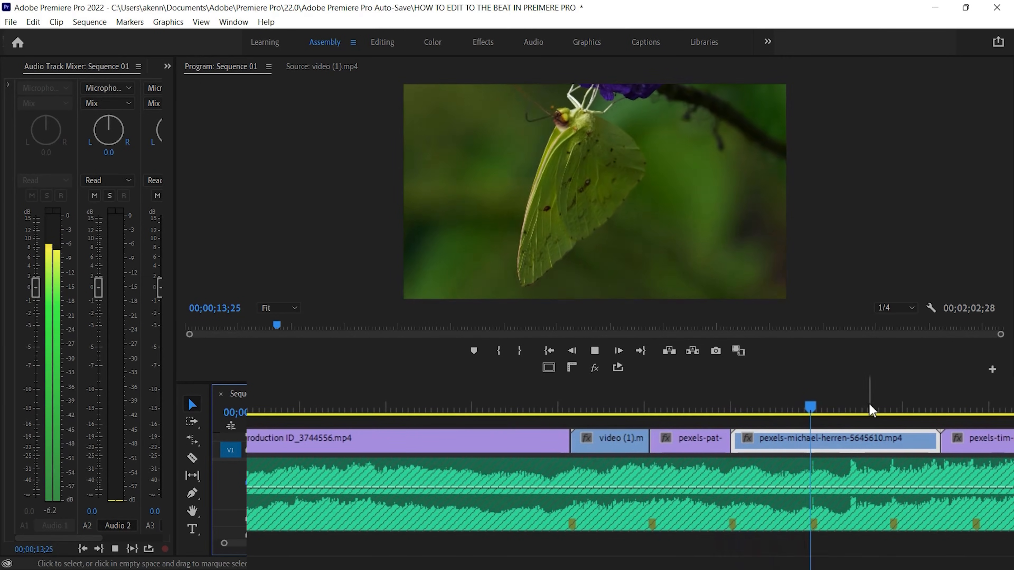
key(space)
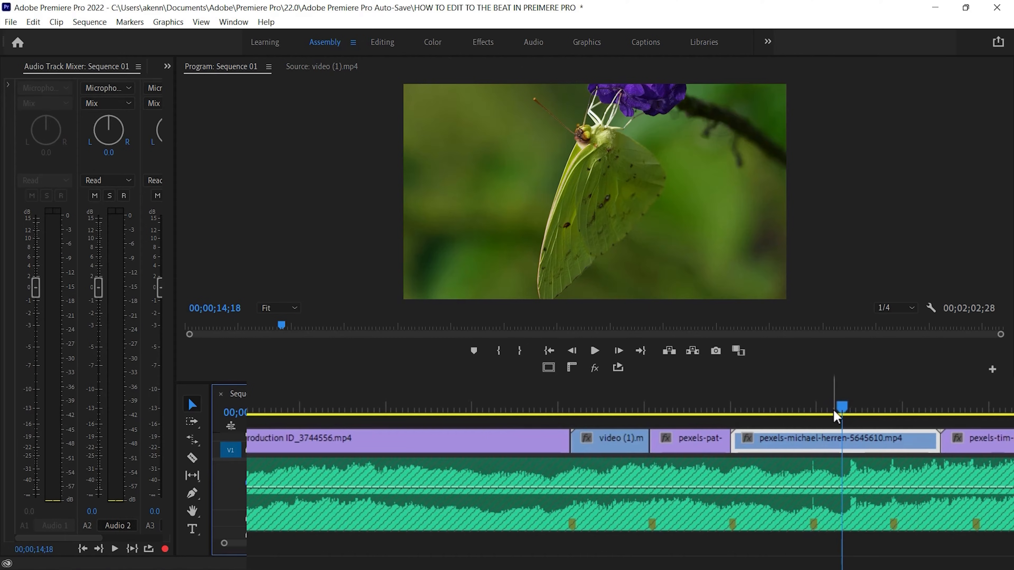
Step: Find the moment the butterfly leaves the frame and ripple trim the end of pexels-michael-herren-5645610.mp4 to 00;00;16;07
drag(842, 407, 911, 401)
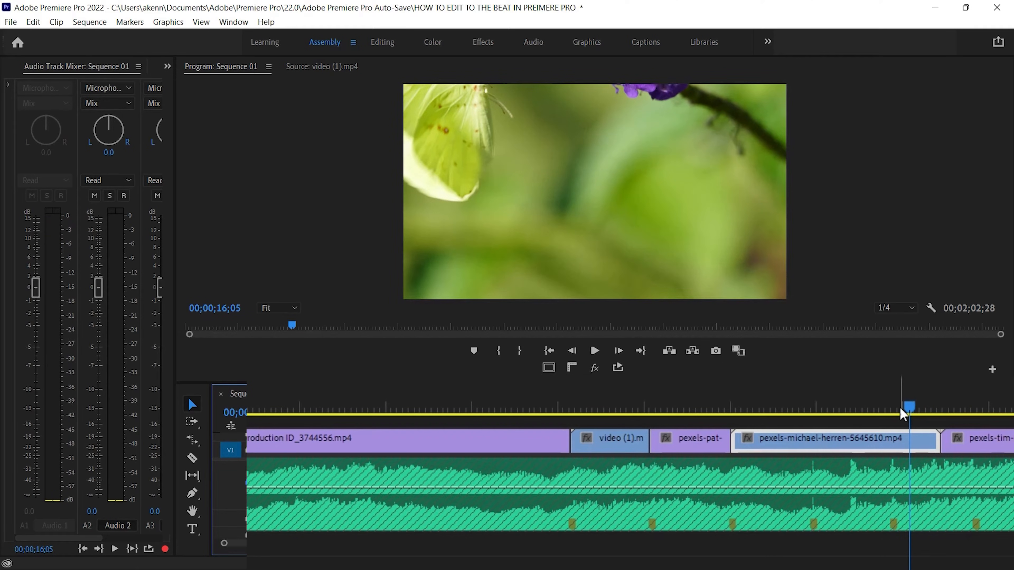
drag(906, 402, 917, 407)
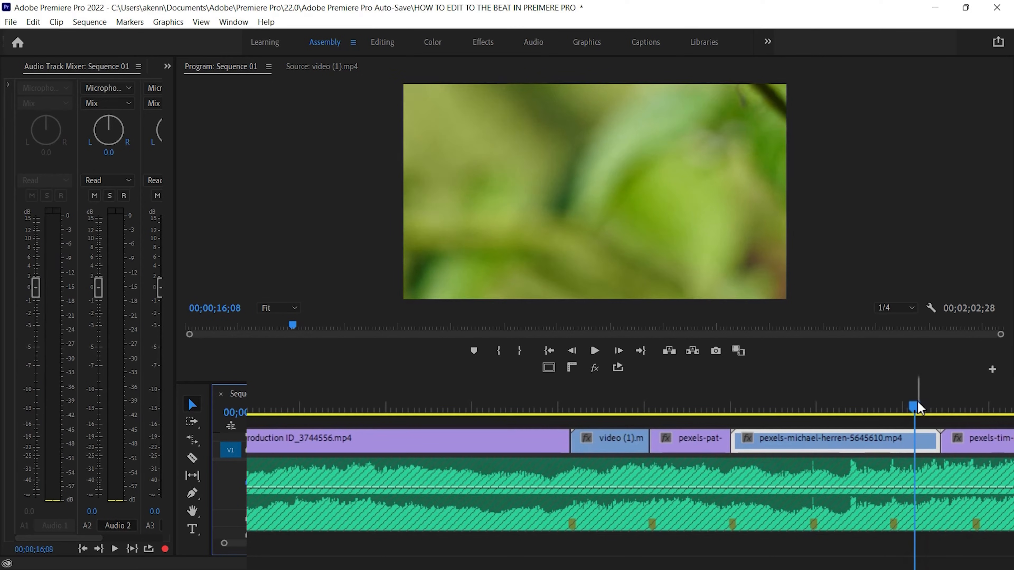
key(Left)
key(Left)
key(Right)
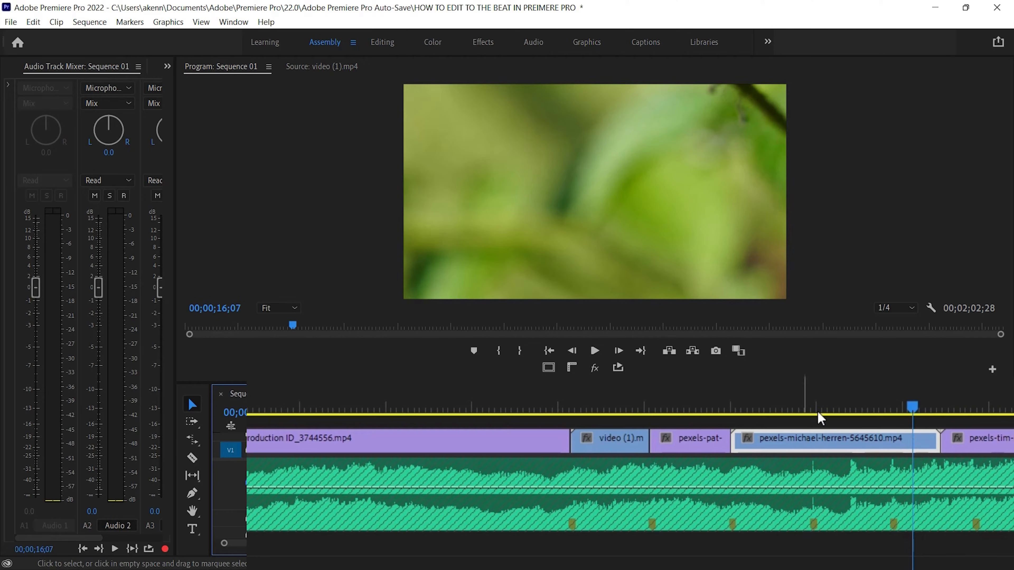
key(w)
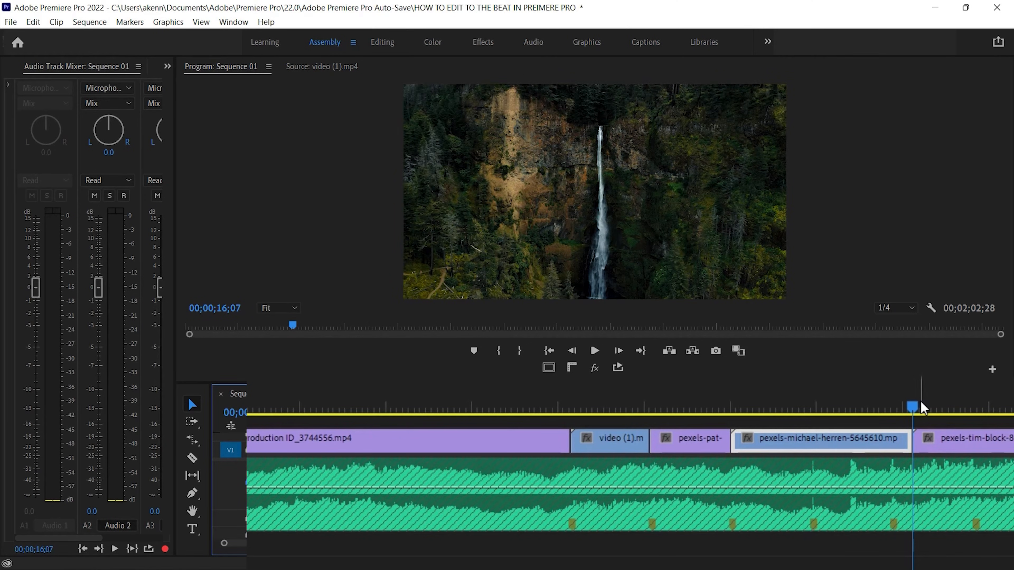
Step: Trim the start of pexels-michael-herren-5645610.mp4 and move the clip earlier so it ends at the beat marker at 00;00;13;27
drag(921, 403, 796, 406)
mouse_move(740, 440)
mouse_down()
mouse_move(838, 439)
mouse_move(755, 441)
mouse_move(796, 445)
mouse_up()
drag(795, 405, 810, 414)
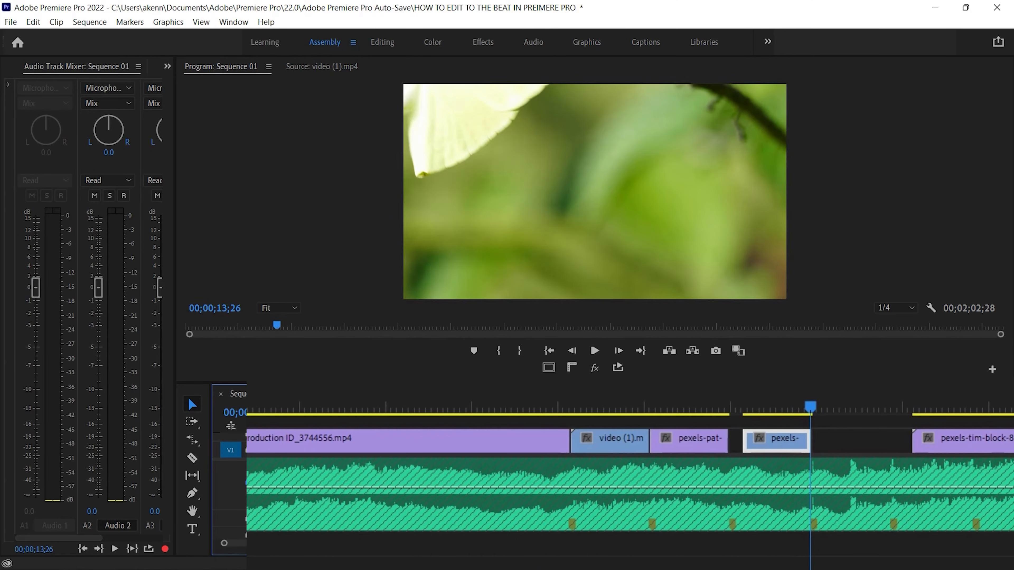
drag(260, 542, 248, 543)
click(667, 410)
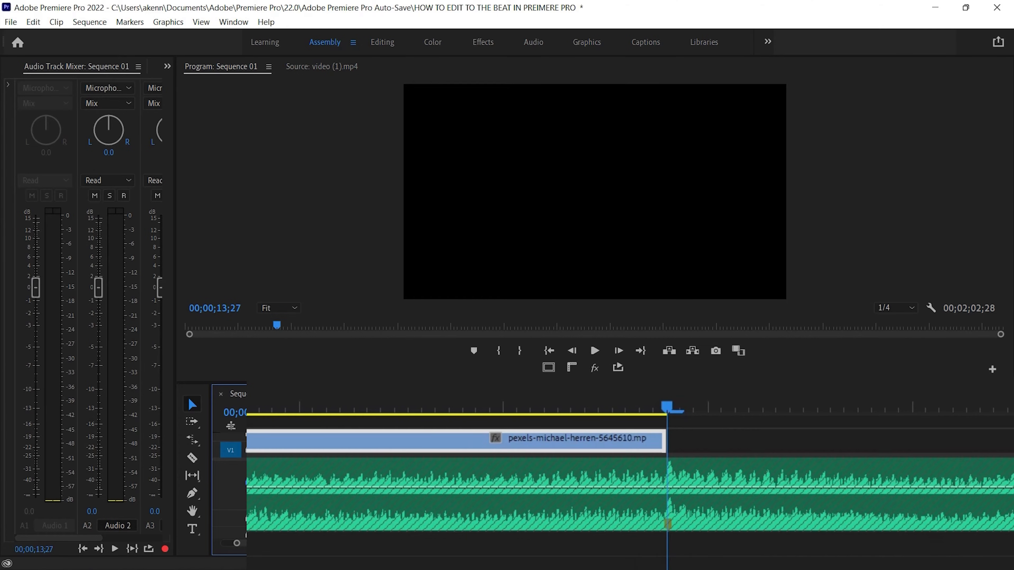
Step: Extend the start of pexels-michael-herren-5645610.mp4 back to the end of pexels-pat-whelen-5738616.mp4
key(minus)
key(minus)
key(minus)
key(equal)
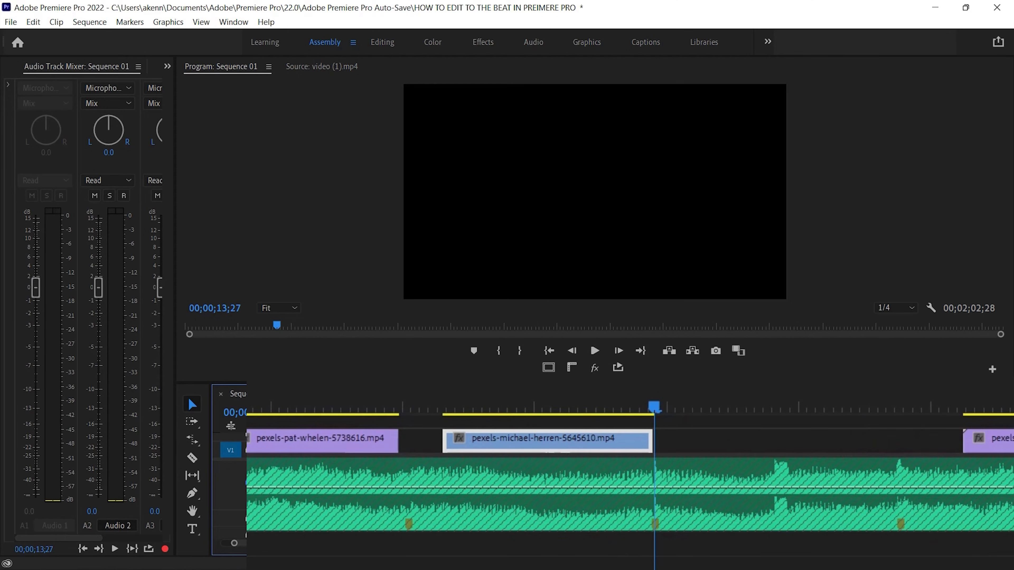
drag(438, 438, 399, 439)
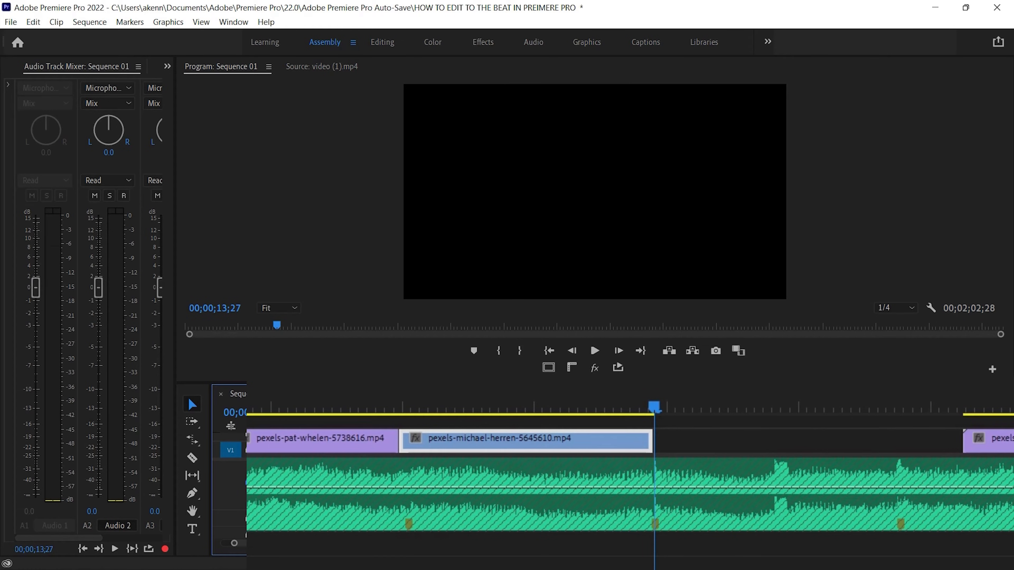
Step: Trim the end of pexels-michael-herren-5645610.mp4 to 00;00;13;25 and delete the gap before pexels-tim-block-8588003.mp4
key(=)
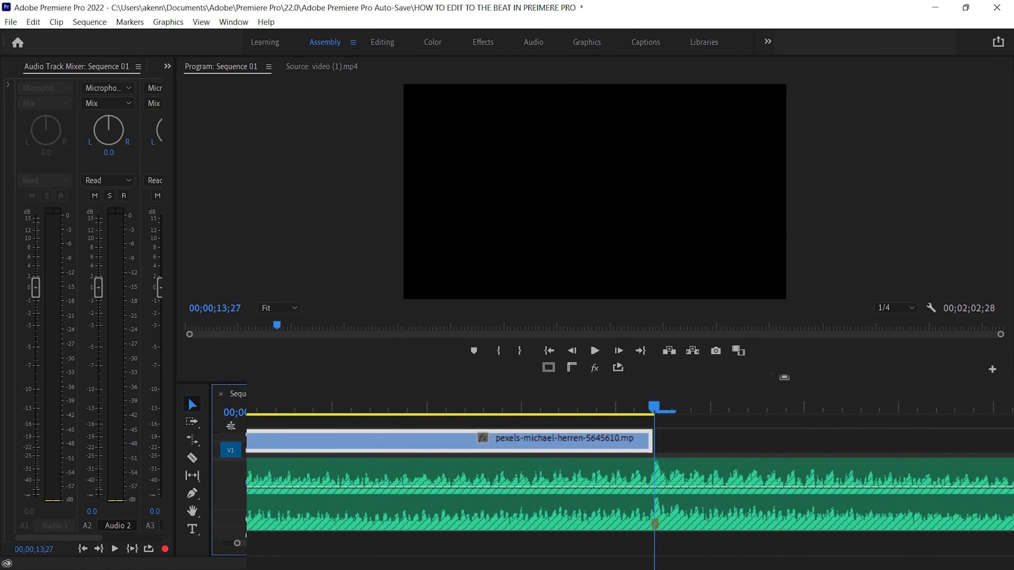
key(Left)
key(Left)
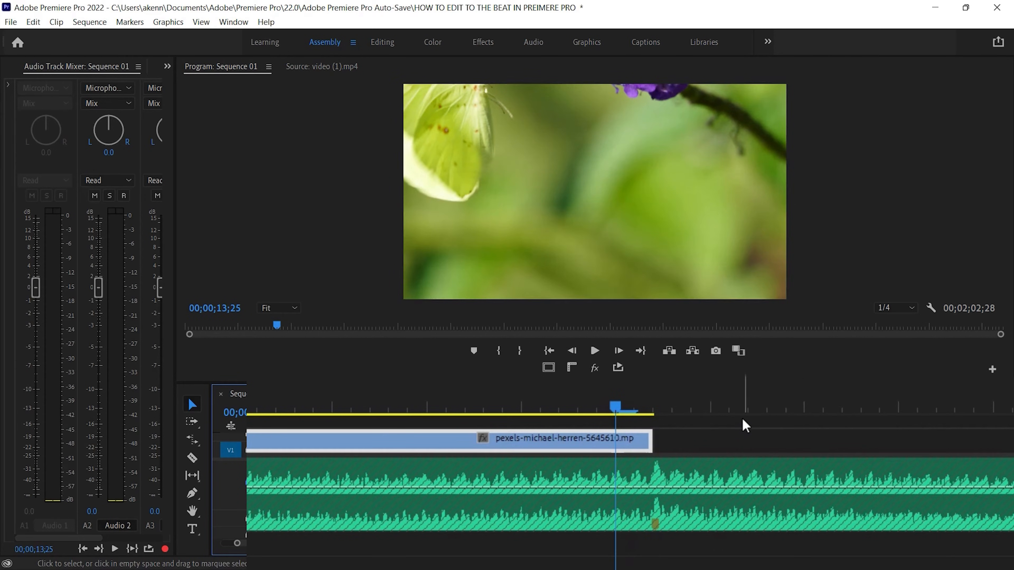
key(w)
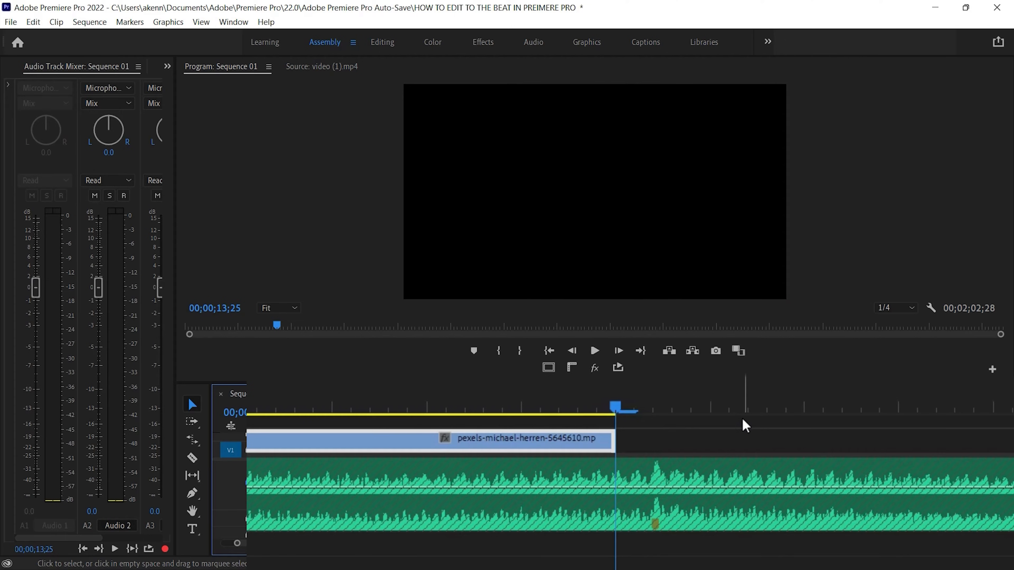
click(724, 442)
key(Delete)
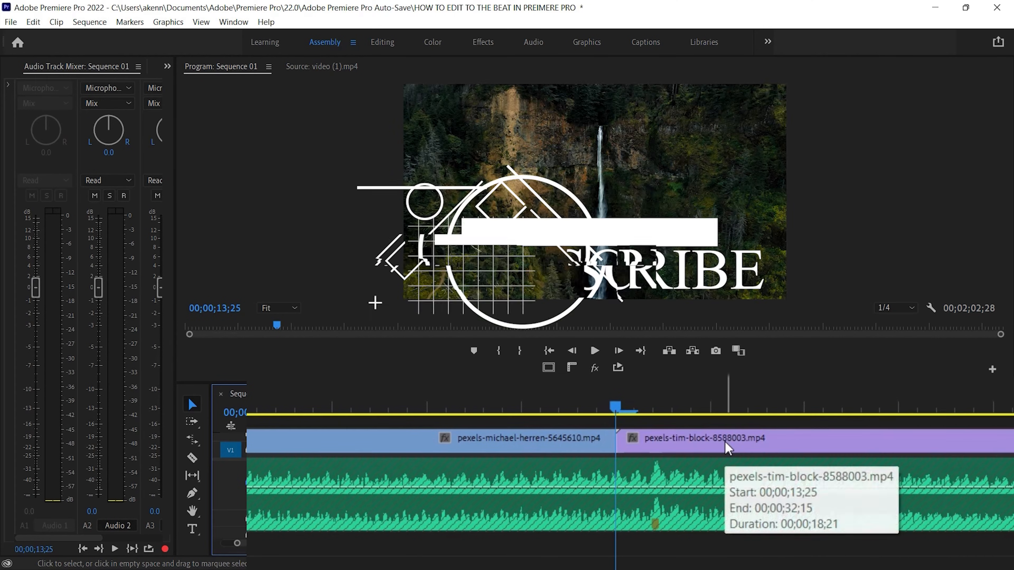
Step: Play from 00;00;12;25 across the cut into pexels-tim-block-8588003.mp4 to check its timing
drag(619, 400, 232, 414)
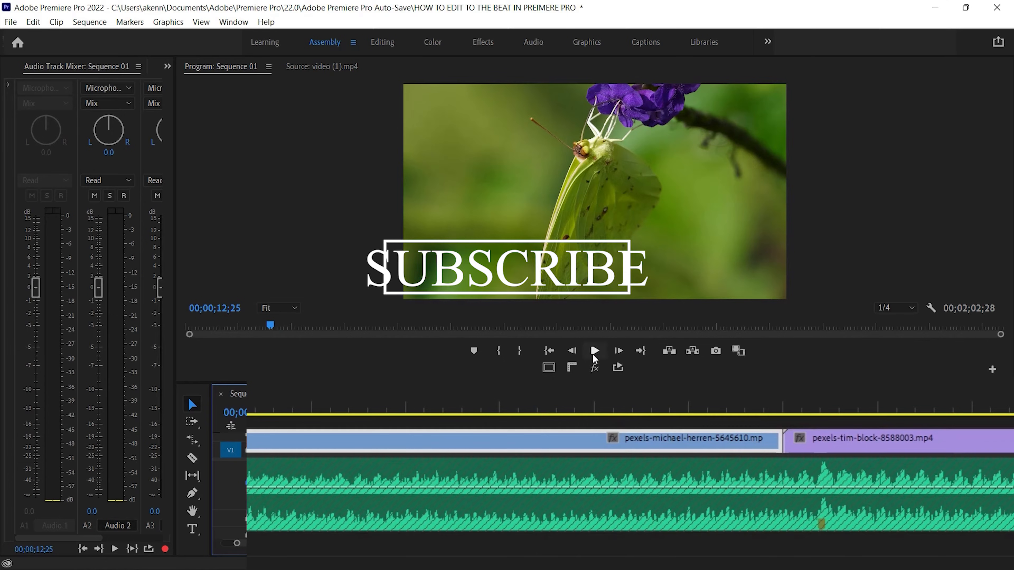
key(minus)
key(minus)
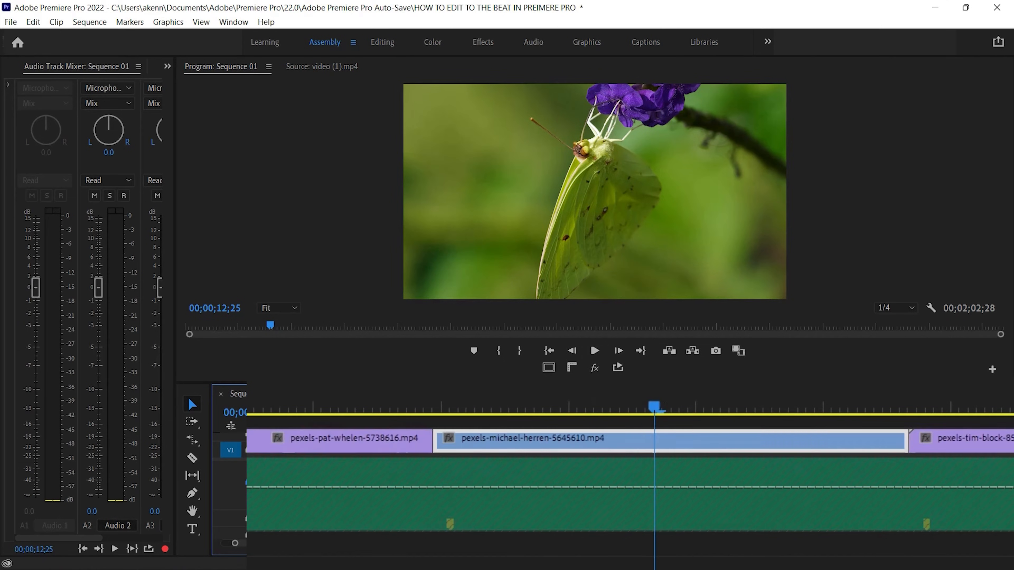
key(space)
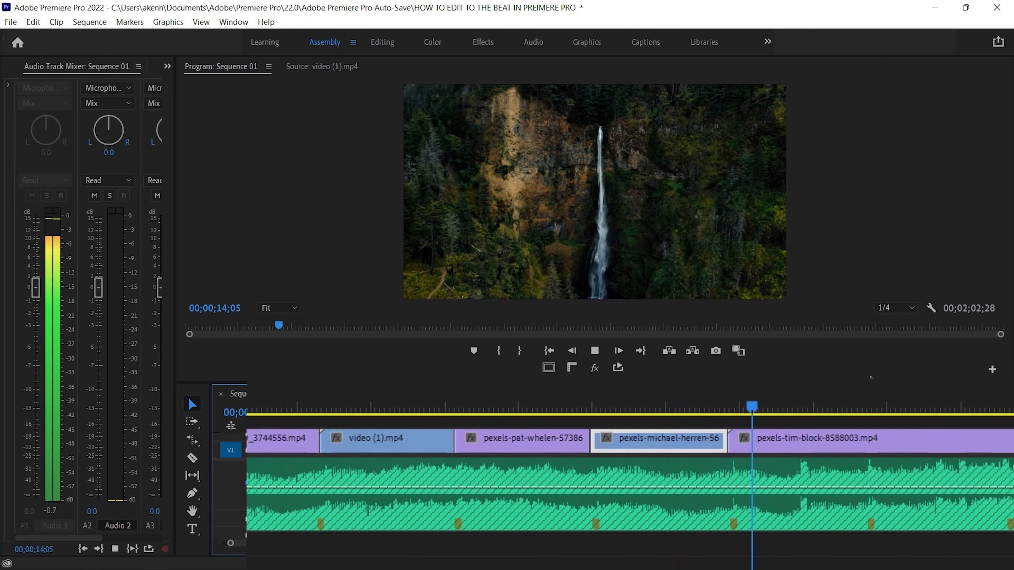
Step: Play through pexels-tim-block-8588003.mp4 and locate the frame just before the music hit near 00;00;14;22
drag(873, 407, 630, 406)
key(space)
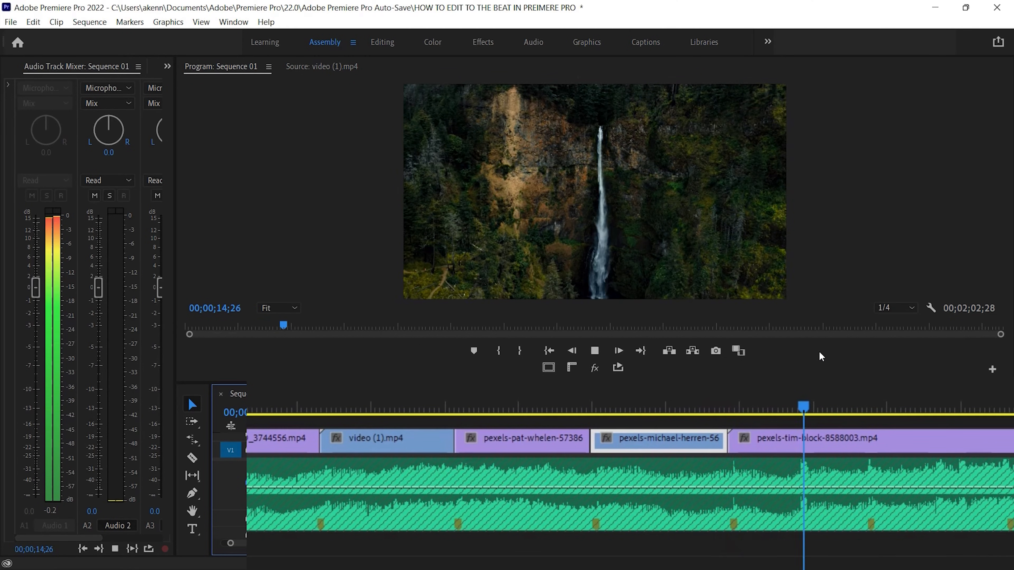
key(space)
drag(814, 408, 800, 401)
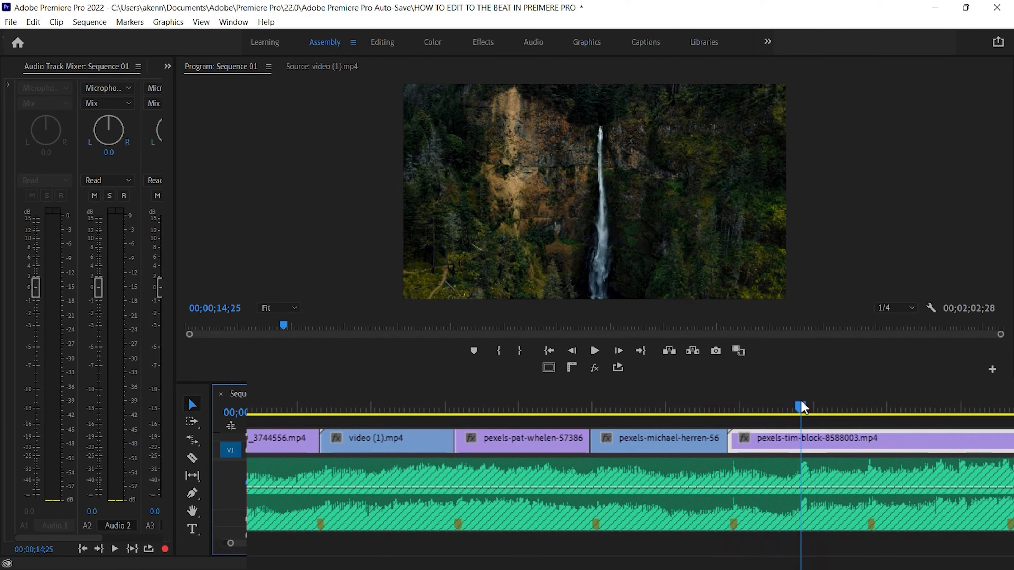
key(=)
key(=)
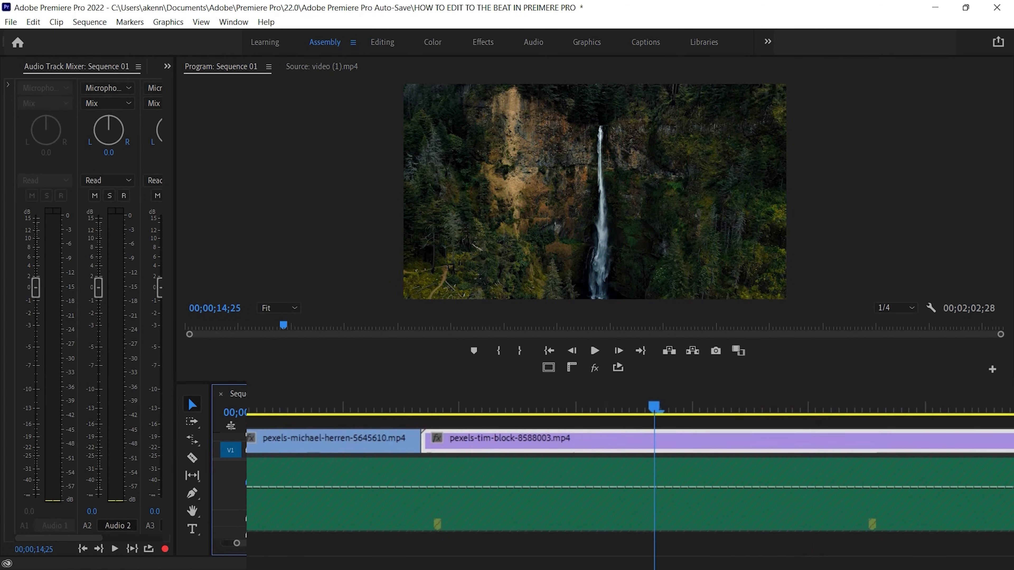
key(Left)
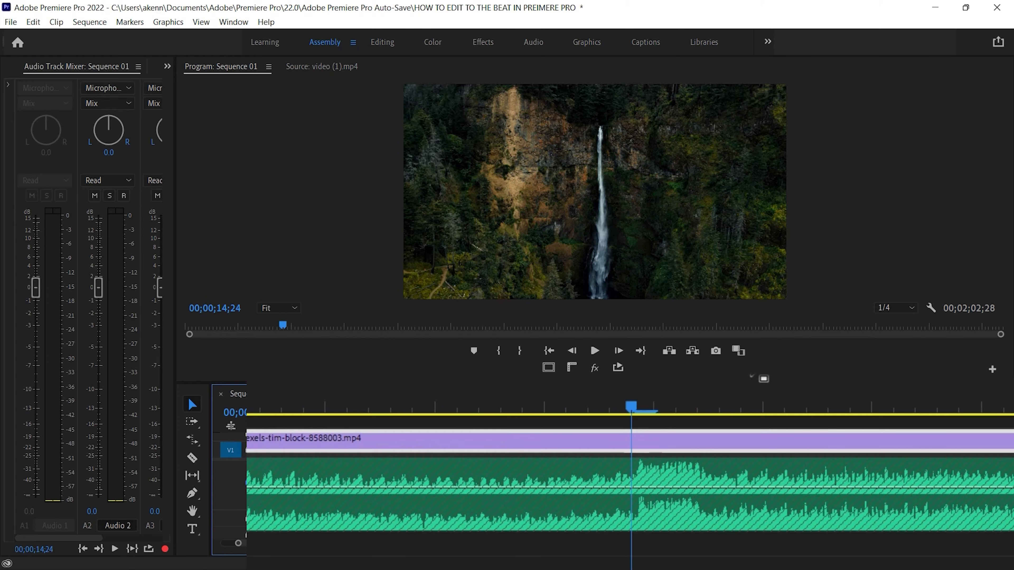
key(Right)
key(Left)
key(Left)
key(Left)
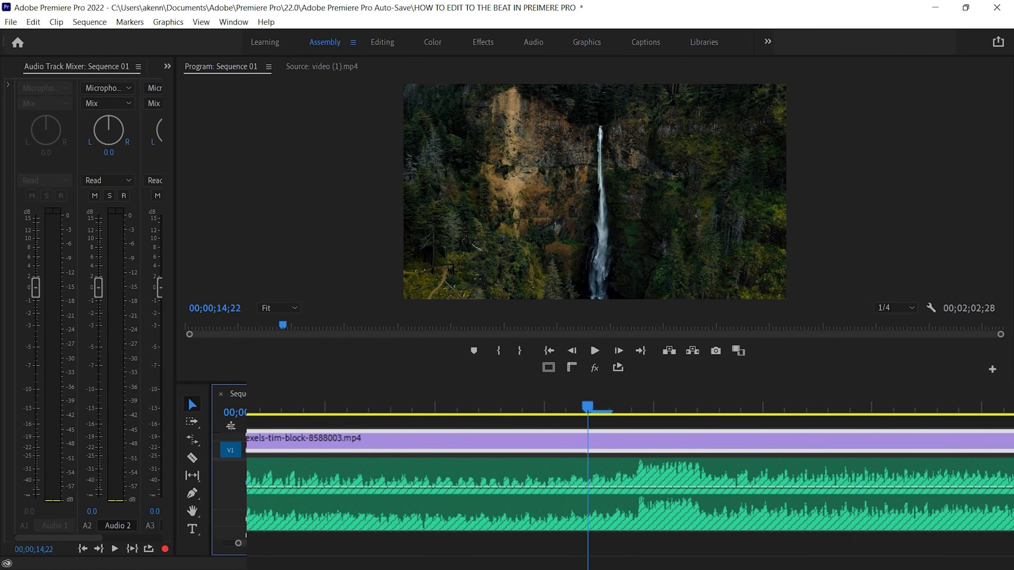
Step: Ripple-trim the end of pexels-tim-block-8588003.mp4 to 00;00;14;22, just before the music hit
key(minus)
key(minus)
key(minus)
key(minus)
key(equal)
key(equal)
key(equal)
key(equal)
key(equal)
key(equal)
key(equal)
key(minus)
key(minus)
key(minus)
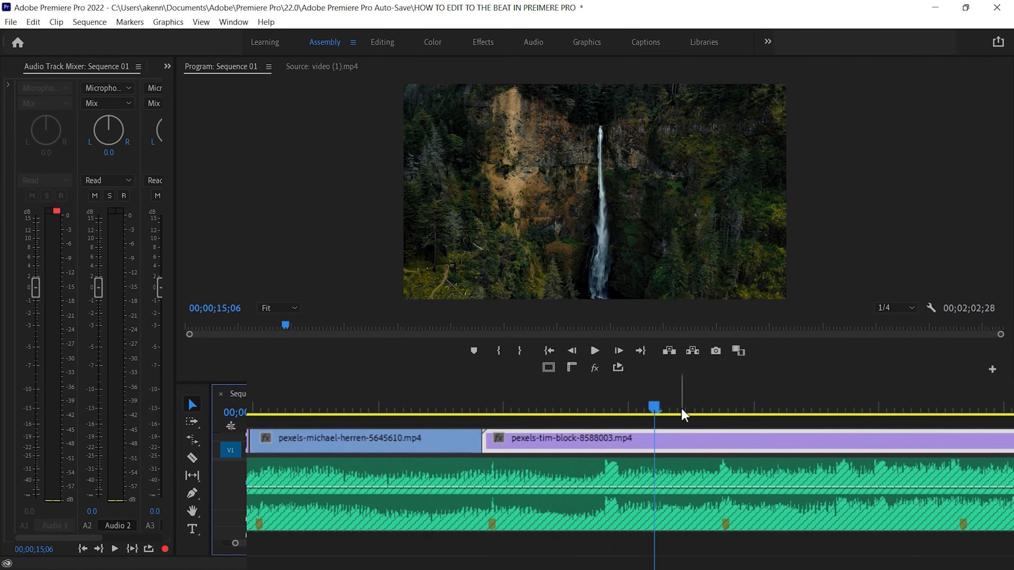
drag(655, 405, 604, 412)
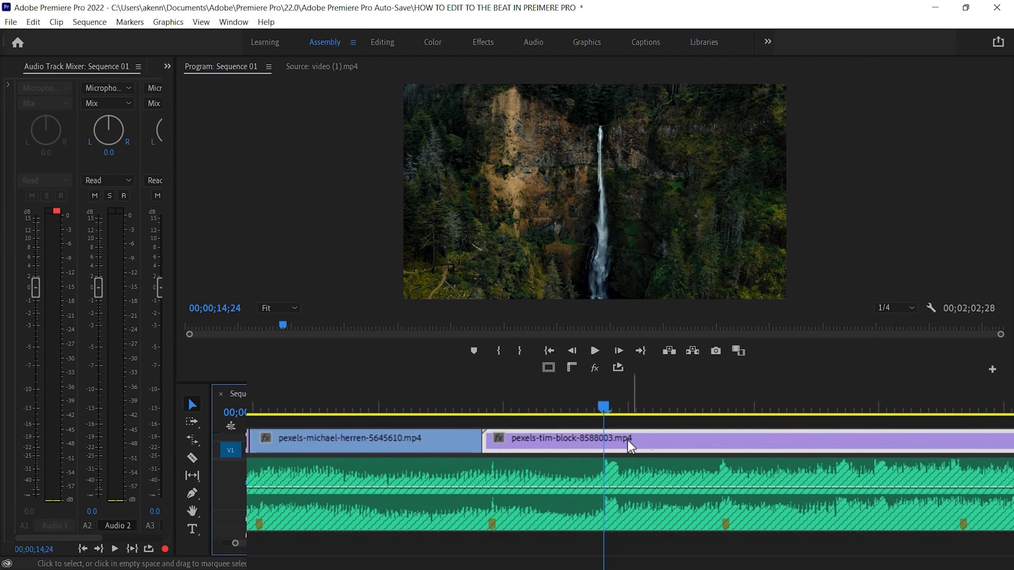
key(Left)
key(Left)
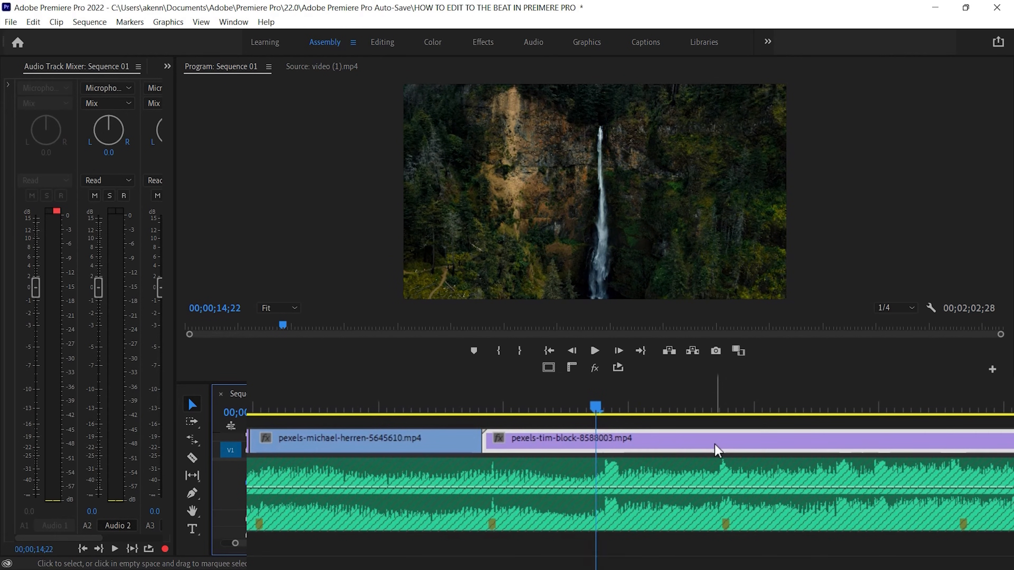
key(w)
Step: Play across the cut between pexels-tim-block-8588003.mp4 and production ID_4087310.mp4 to check its timing
drag(602, 406, 375, 405)
key(space)
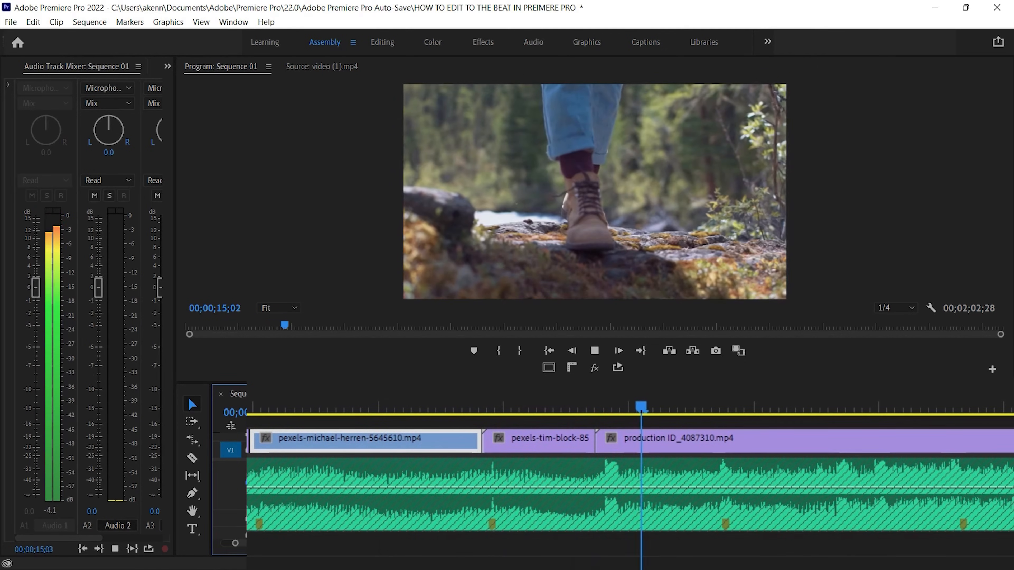
key(space)
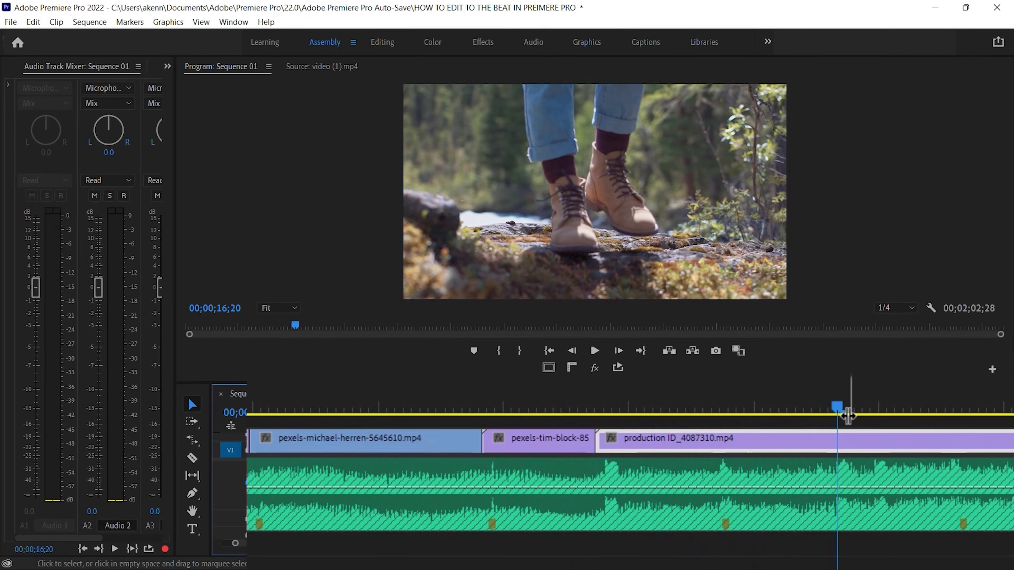
drag(837, 412, 574, 434)
click(574, 434)
key(space)
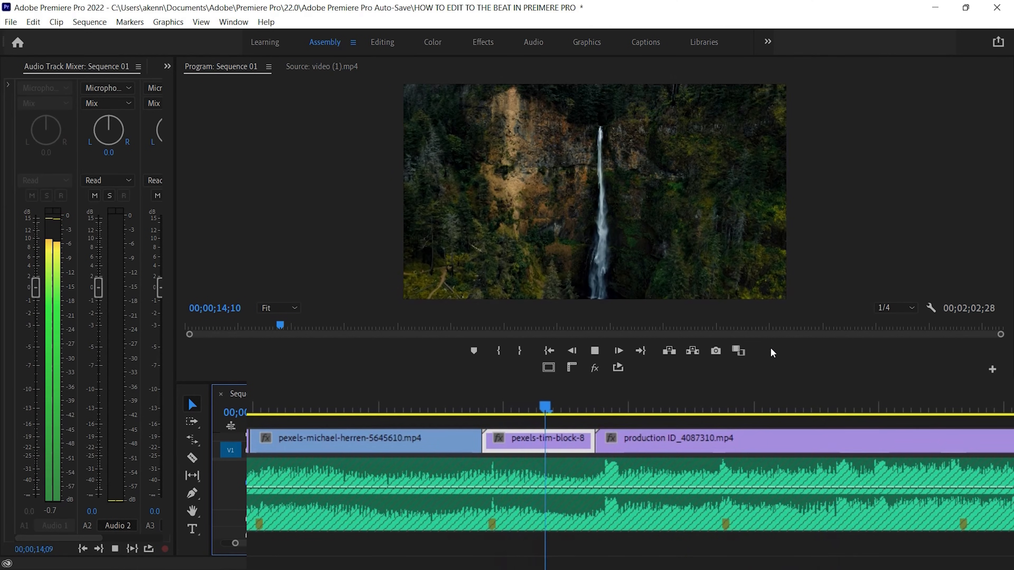
key(space)
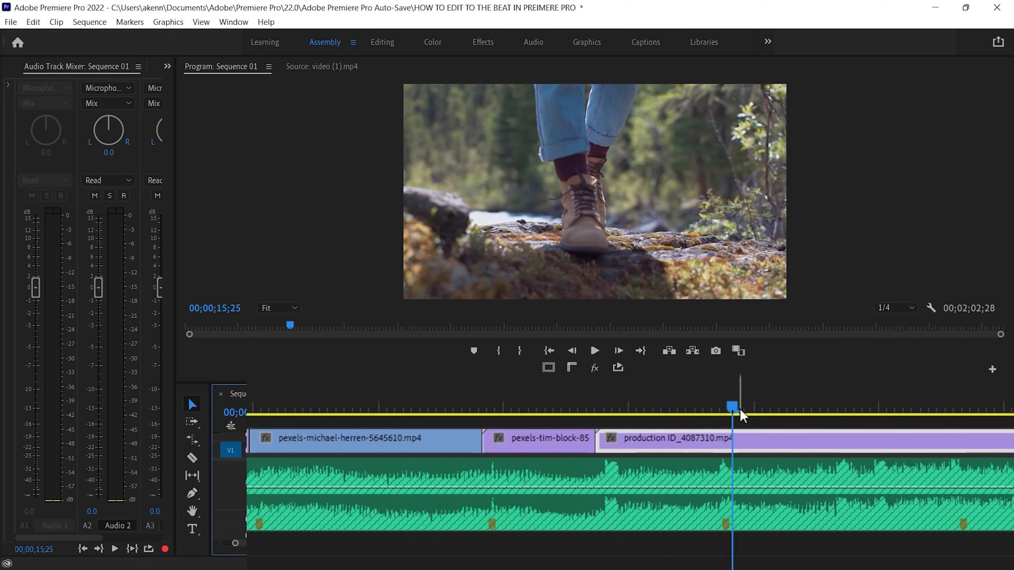
Step: Replay production ID_4087310.mp4 from its start at 00;00;14;22 and examine its footage around the next beat marker
drag(734, 403, 723, 408)
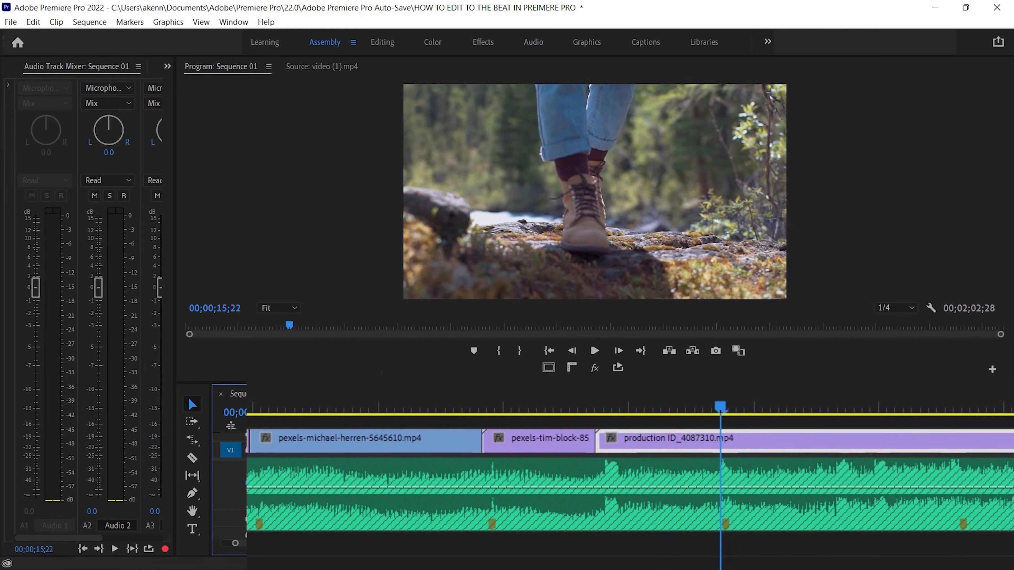
key(=)
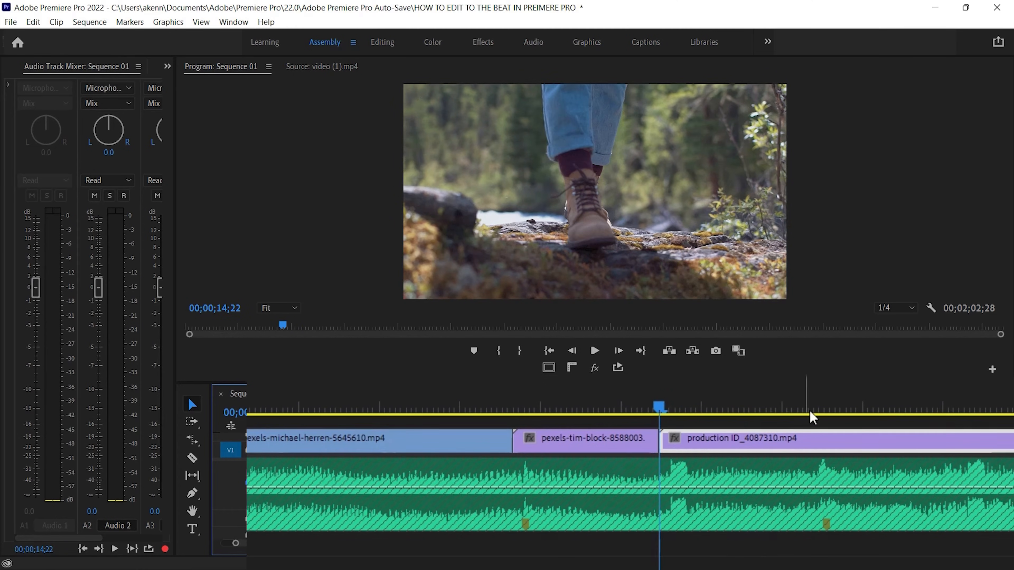
key(space)
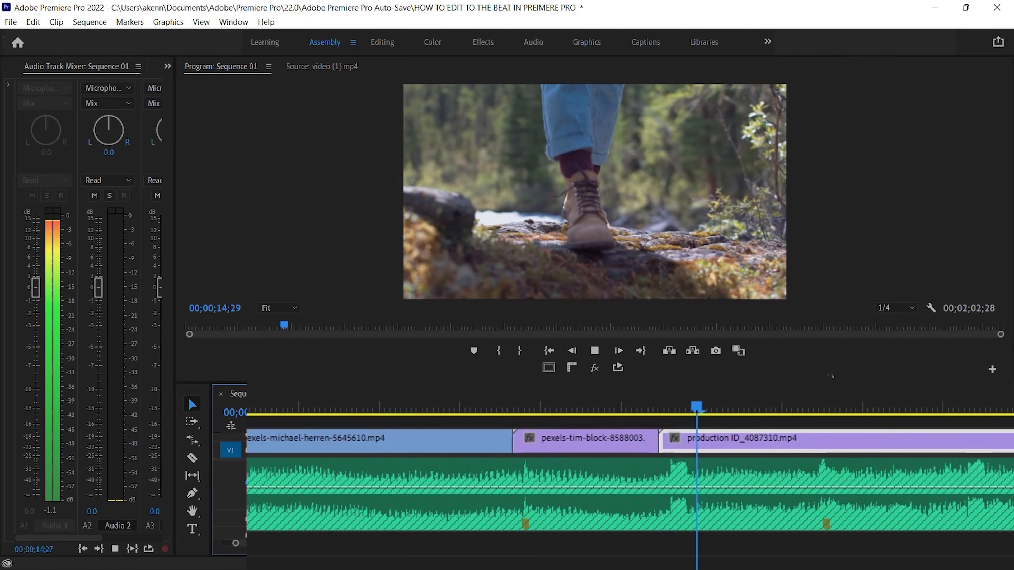
key(space)
drag(875, 397, 829, 415)
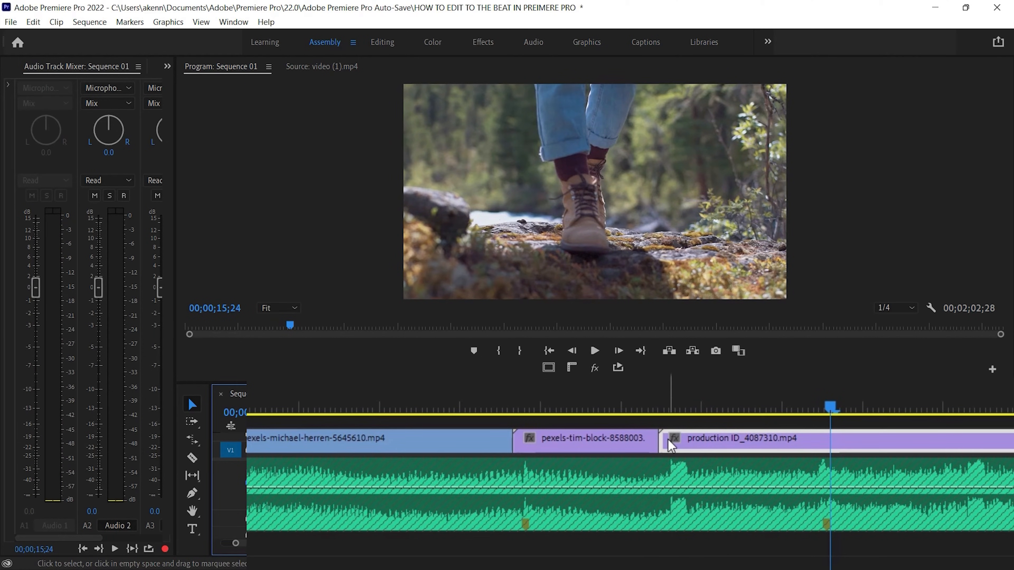
drag(660, 438, 697, 453)
drag(821, 411, 868, 389)
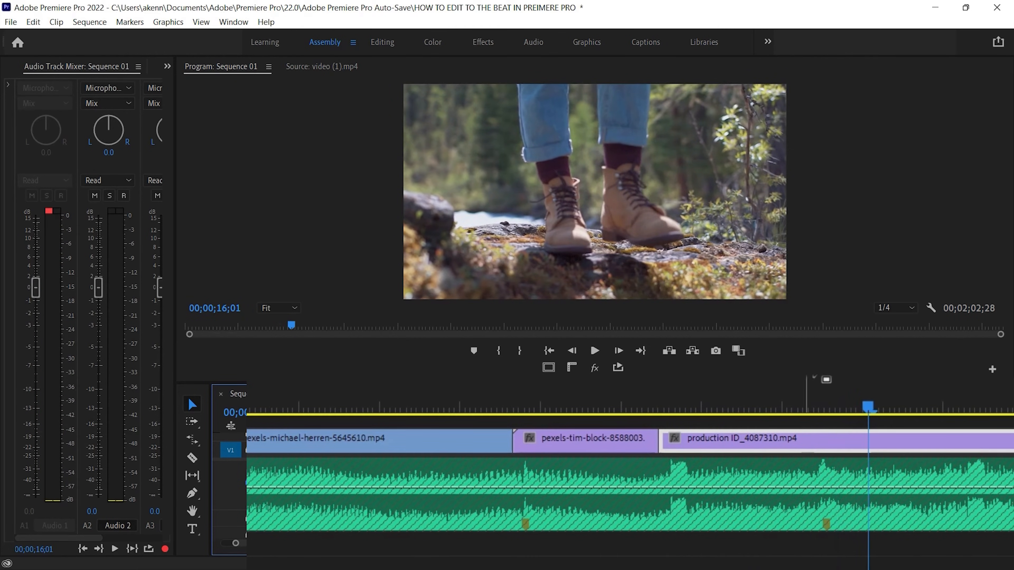
Step: Change the speed of production ID_4087310.mp4 to 199.38%
right_click(822, 447)
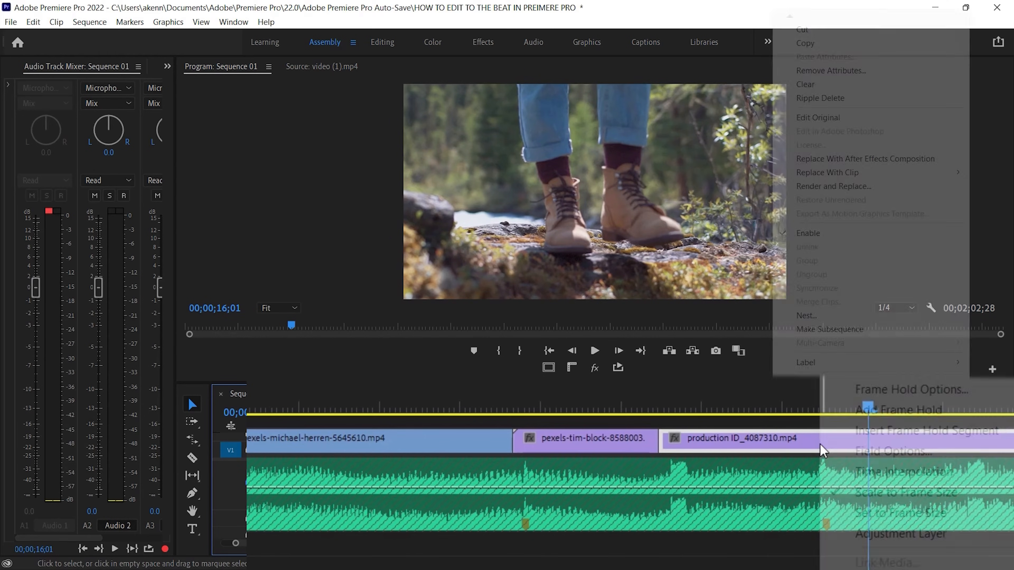
click(804, 381)
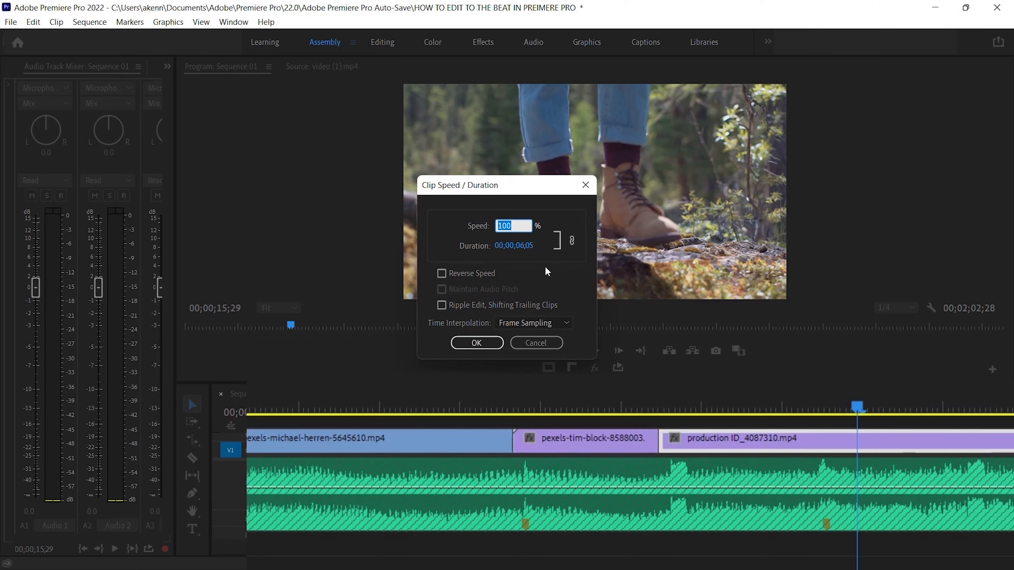
key(Right)
click(476, 342)
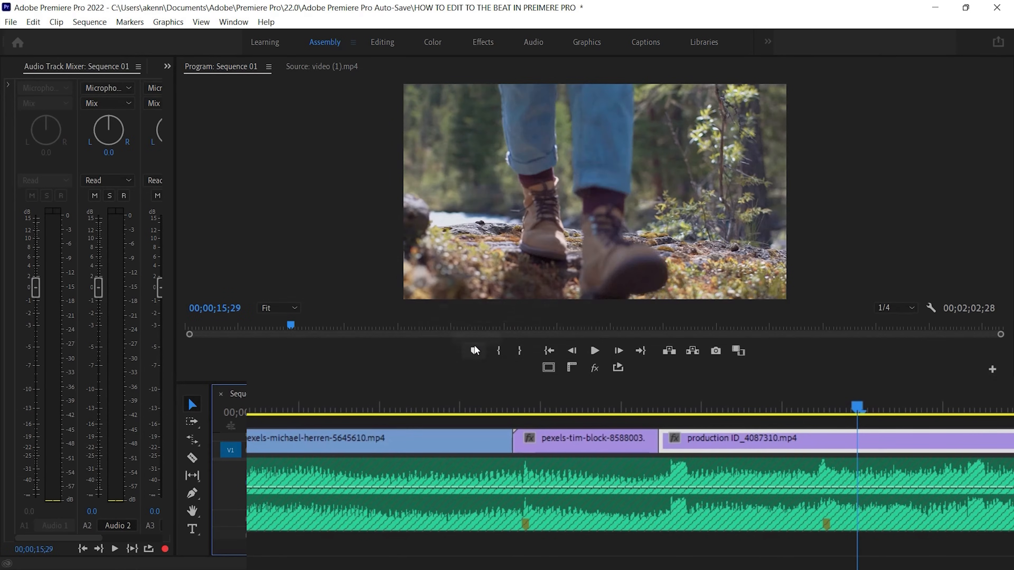
Step: Play from pexels-tim-block-8588003.mp4 into the sped-up production ID_4087310.mp4 to check its pace against the music
drag(852, 403, 536, 432)
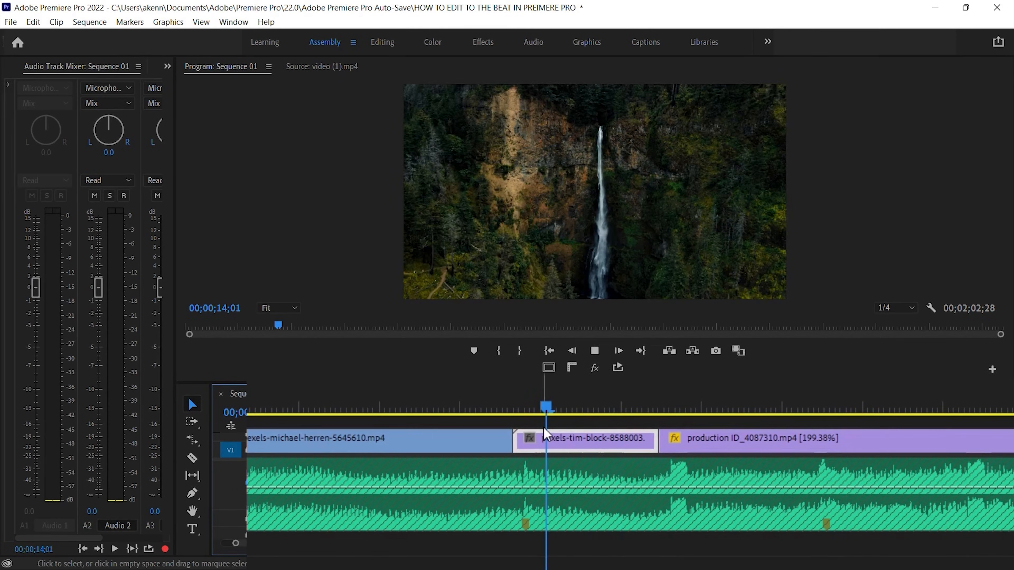
key(space)
click(696, 447)
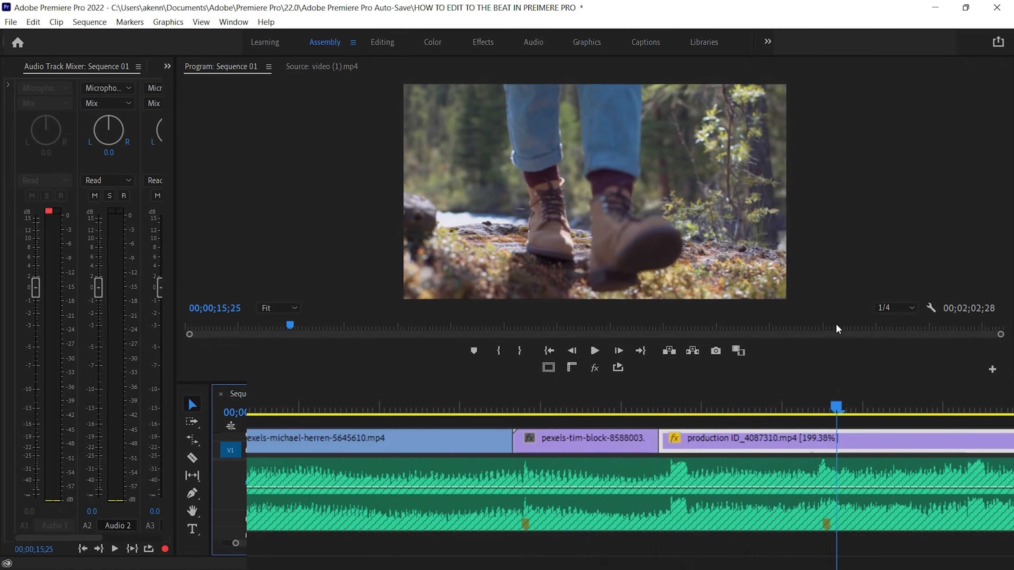
mouse_move(696, 447)
mouse_down()
mouse_move(750, 447)
mouse_move(698, 447)
mouse_up()
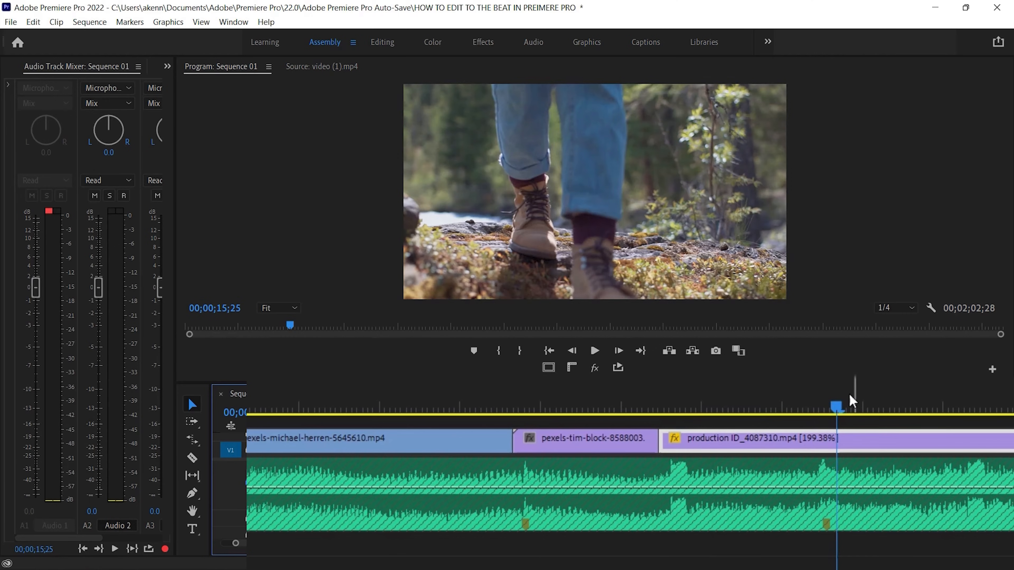
drag(841, 403, 633, 435)
key(space)
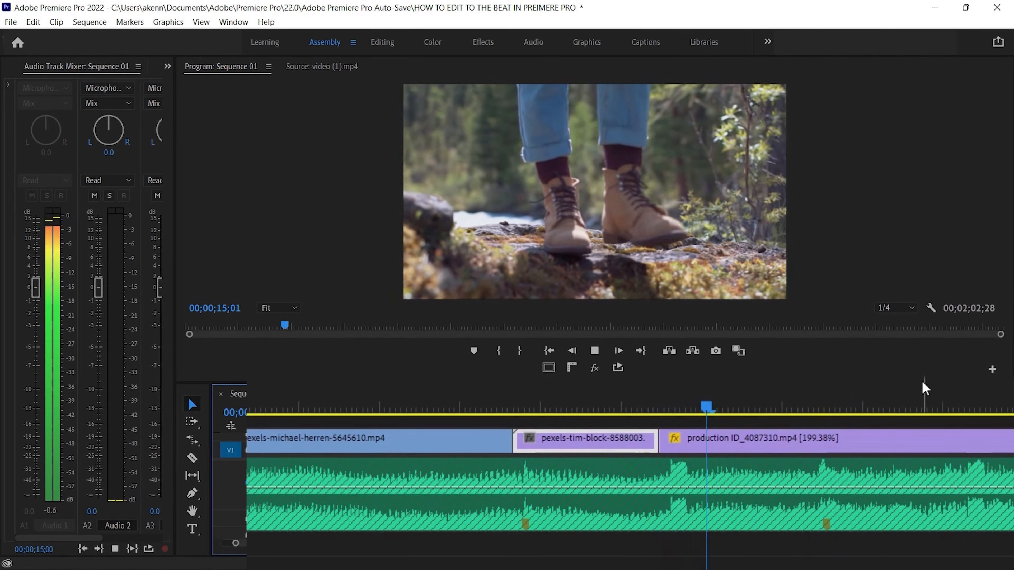
key(space)
Step: Trim the end of production ID_4087310.mp4 to 00;00;15;21, just before the beat marker
drag(840, 404, 826, 402)
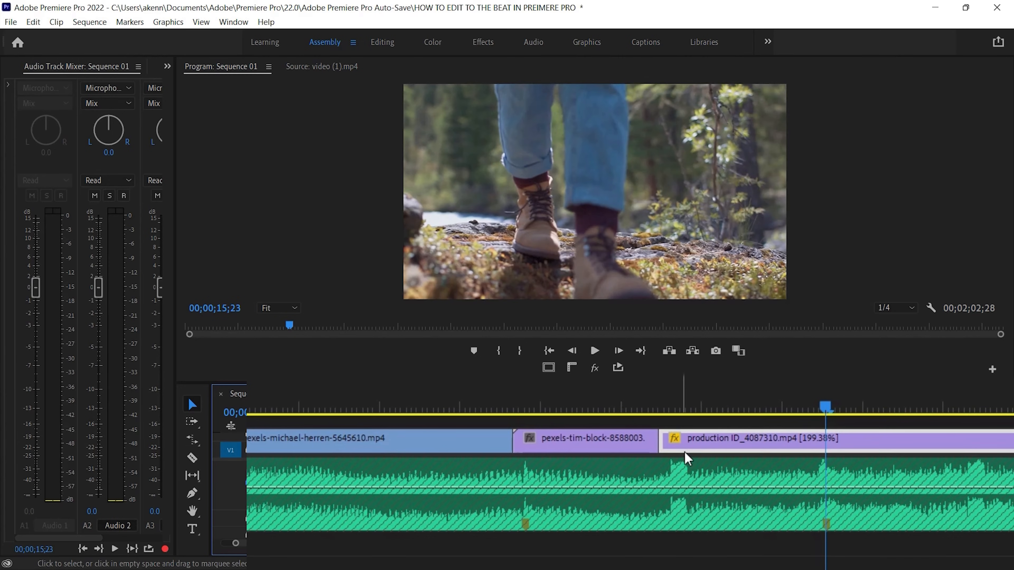
drag(670, 442, 701, 442)
mouse_move(825, 404)
mouse_down()
mouse_move(716, 426)
mouse_move(680, 447)
mouse_move(711, 438)
mouse_move(695, 407)
mouse_move(664, 407)
mouse_move(823, 394)
mouse_up()
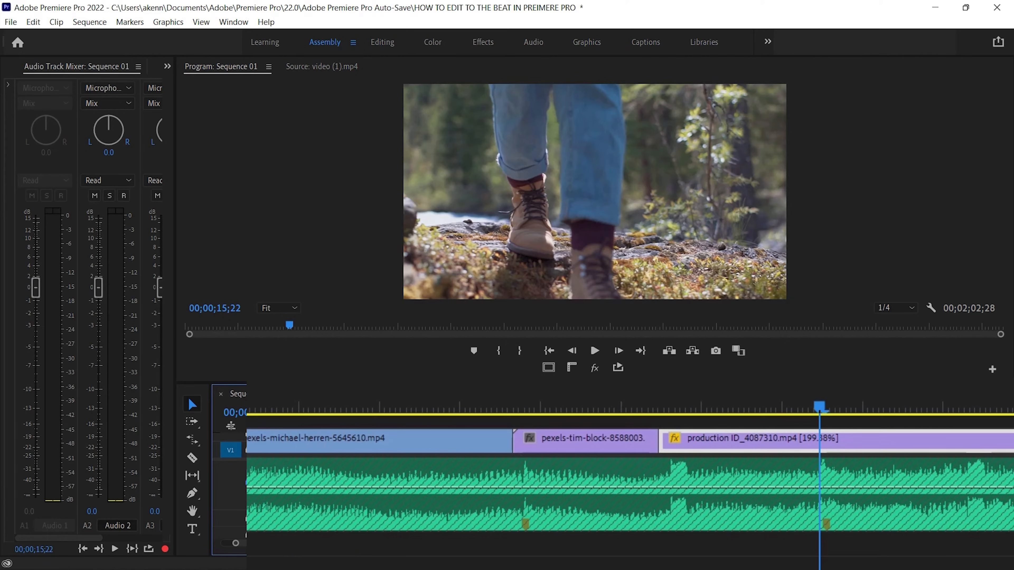
drag(261, 543, 251, 543)
key(Right)
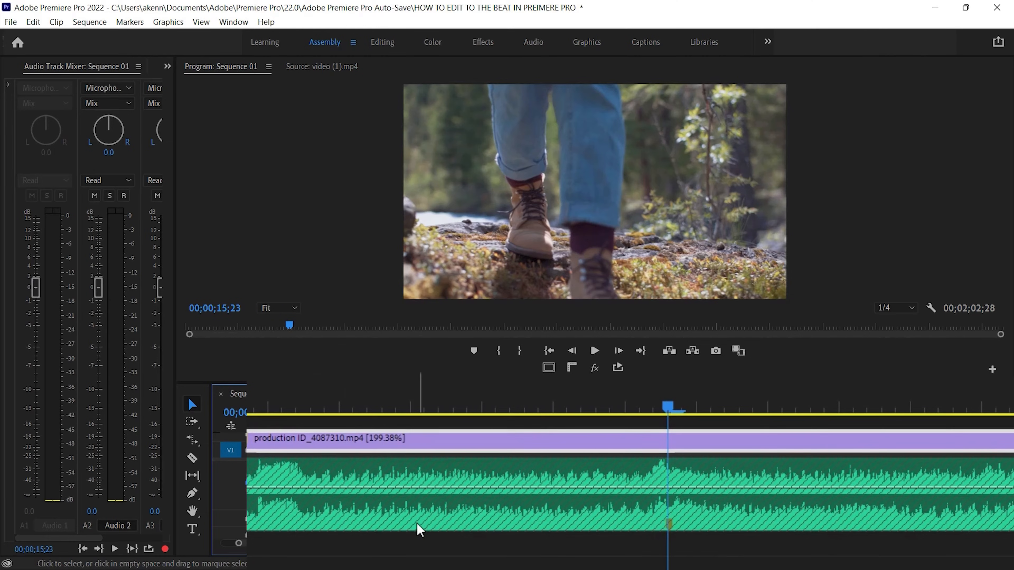
key(Left)
key(Left)
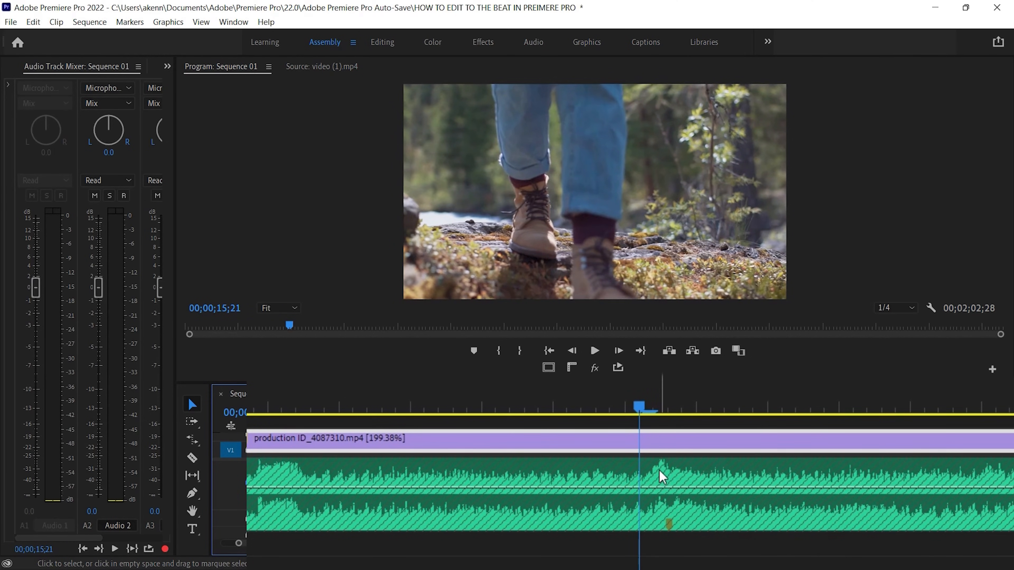
key(w)
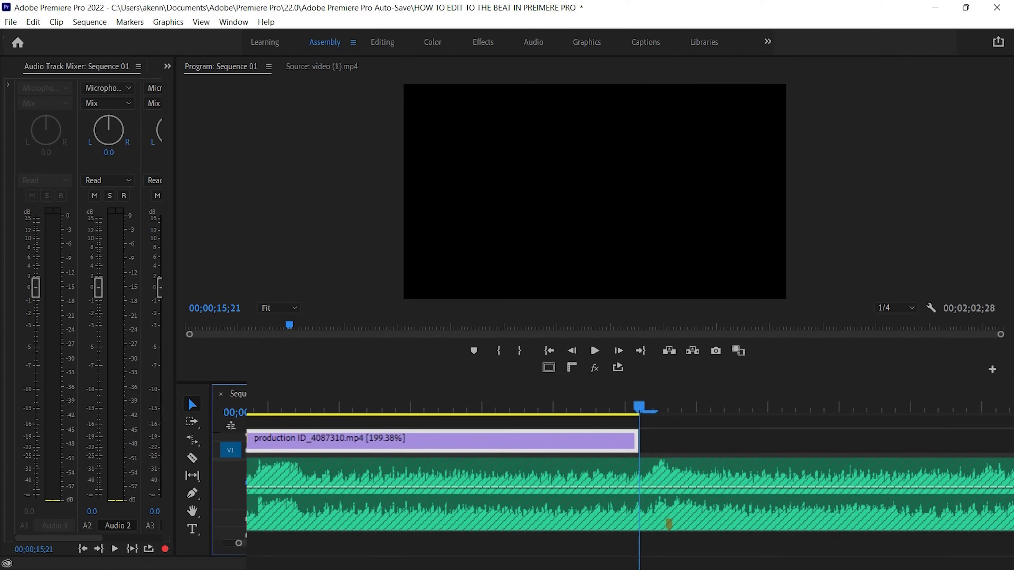
Step: Delete the gap between production ID_4087310.mp4 and pexels-yaroslav-shuraev-5417887.mp4
key(minus)
key(minus)
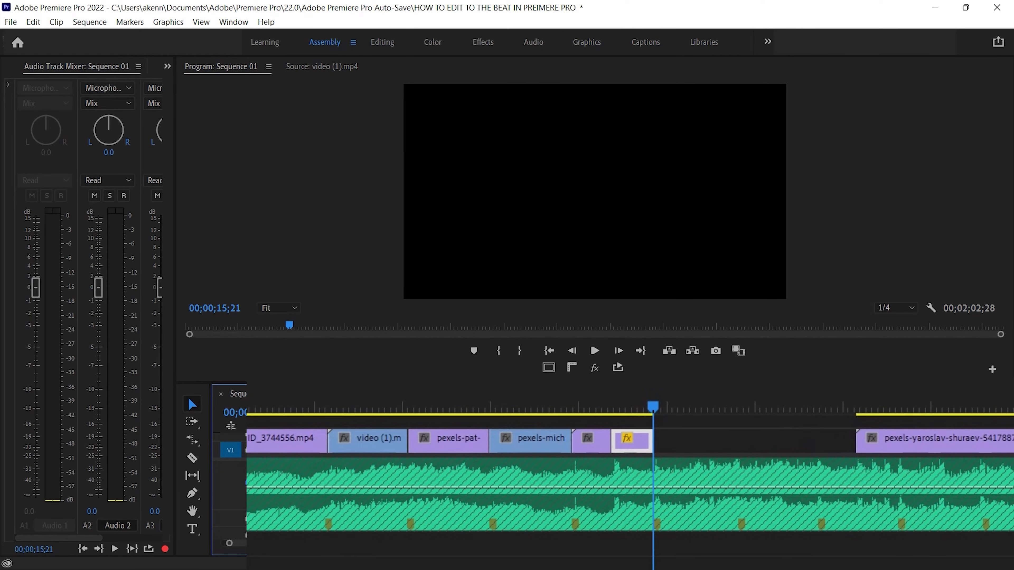
click(748, 447)
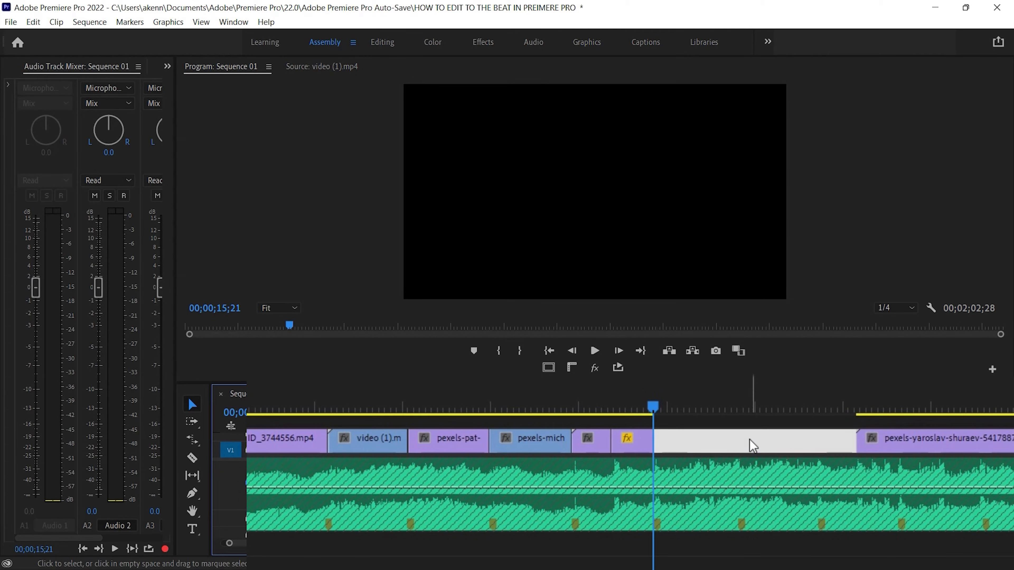
key(Delete)
Step: Play from 00;00;13;01 through the recent cuts, then replay the cut into pexels-yaroslav-shuraev-5417887.mp4 to check the timing
drag(650, 398, 536, 401)
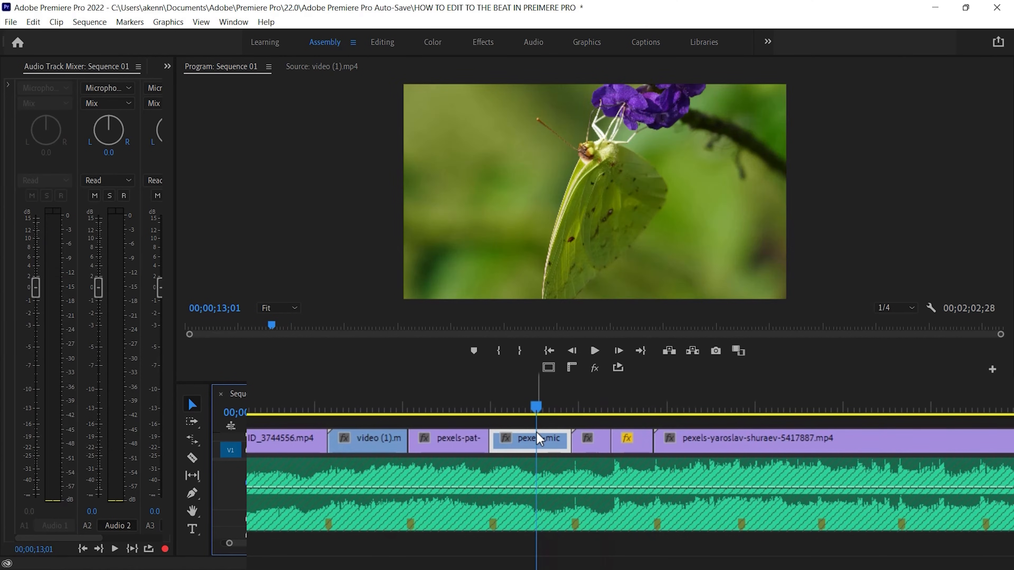
key(space)
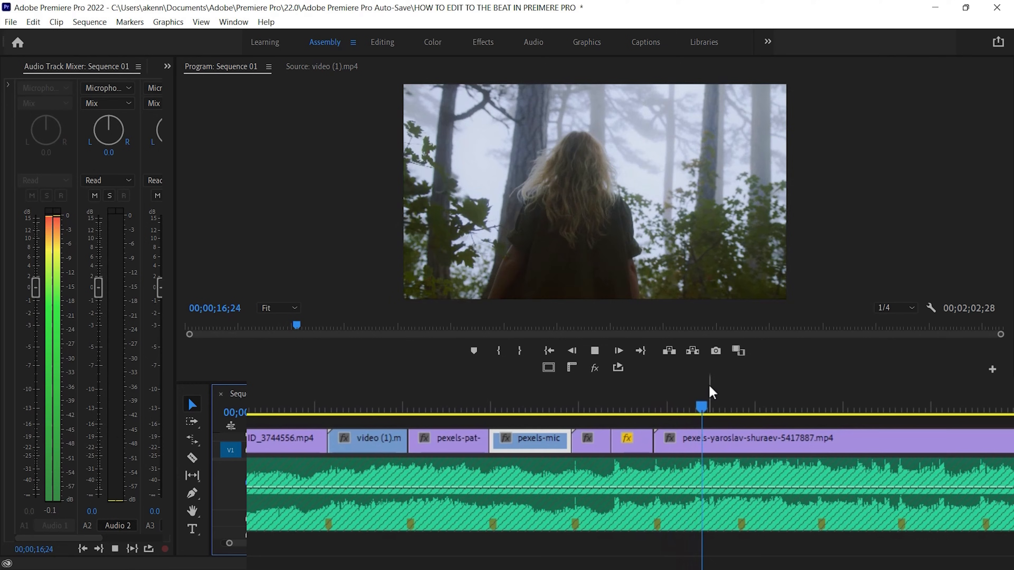
click(730, 402)
drag(730, 402, 634, 412)
key(space)
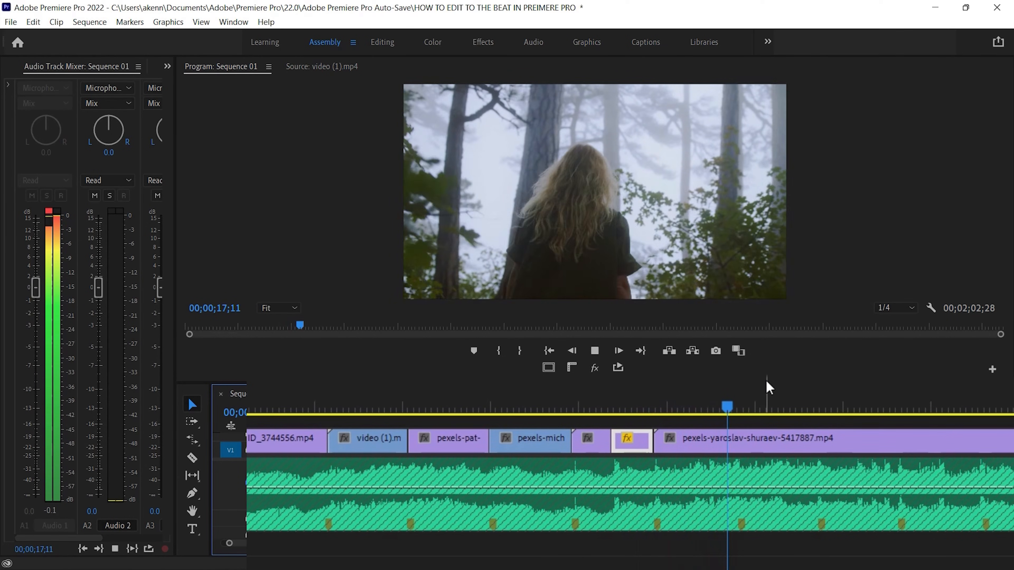
key(space)
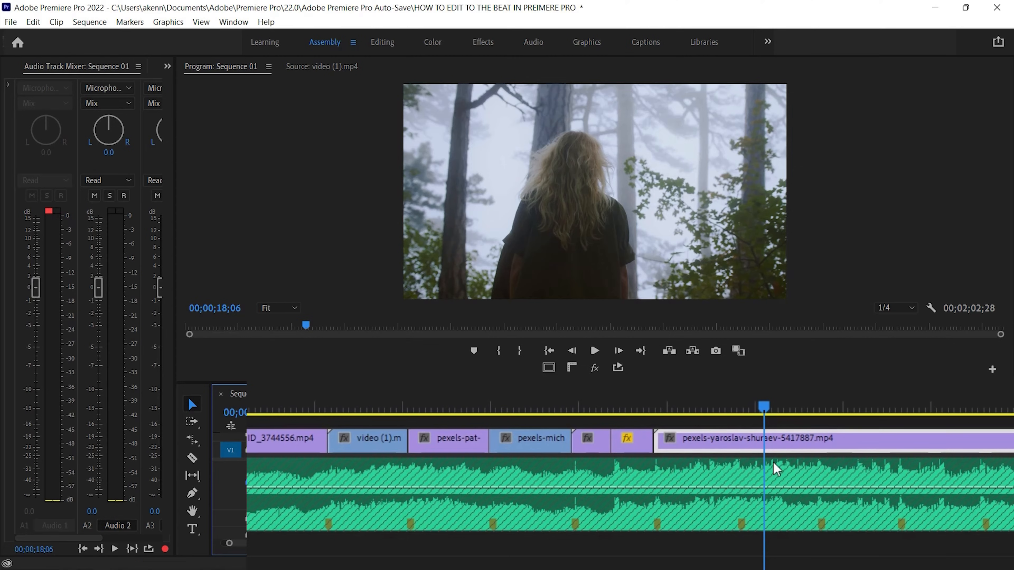
Step: Trim the start of pexels-yaroslav-shuraev-5417887.mp4 and move the clip back to follow production ID_4087310.mp4
drag(655, 438, 815, 441)
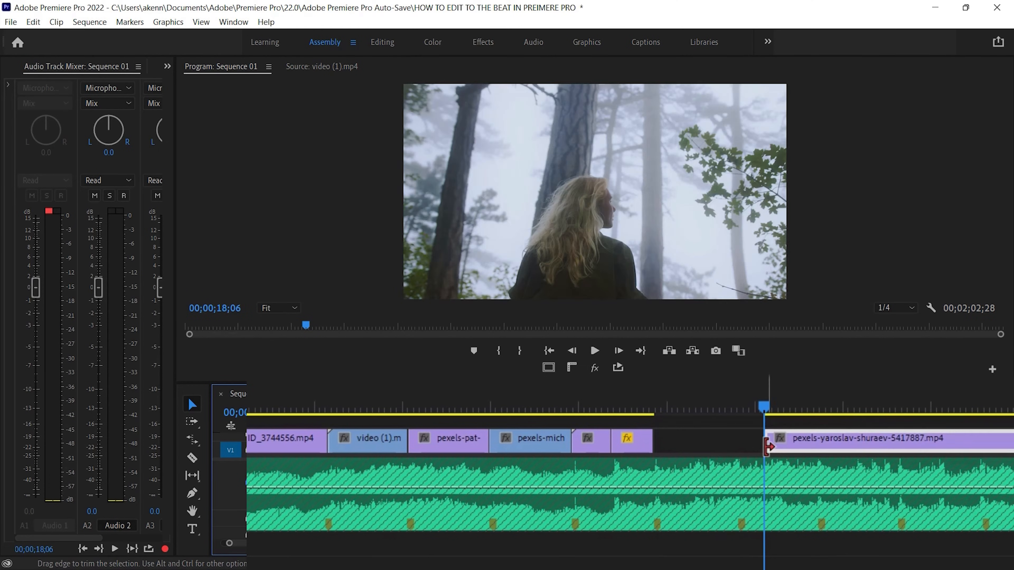
drag(766, 439, 746, 439)
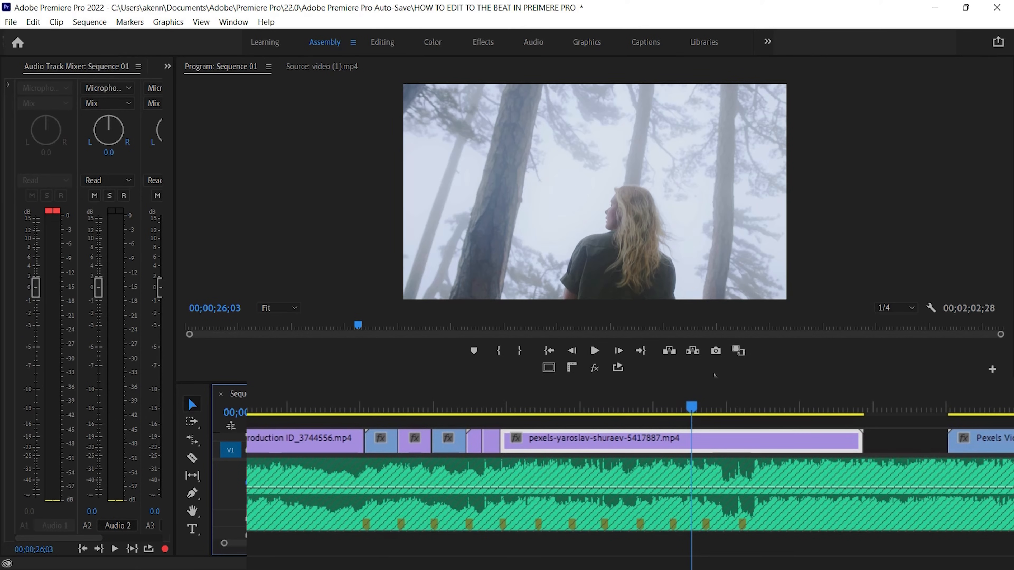
drag(686, 406, 621, 413)
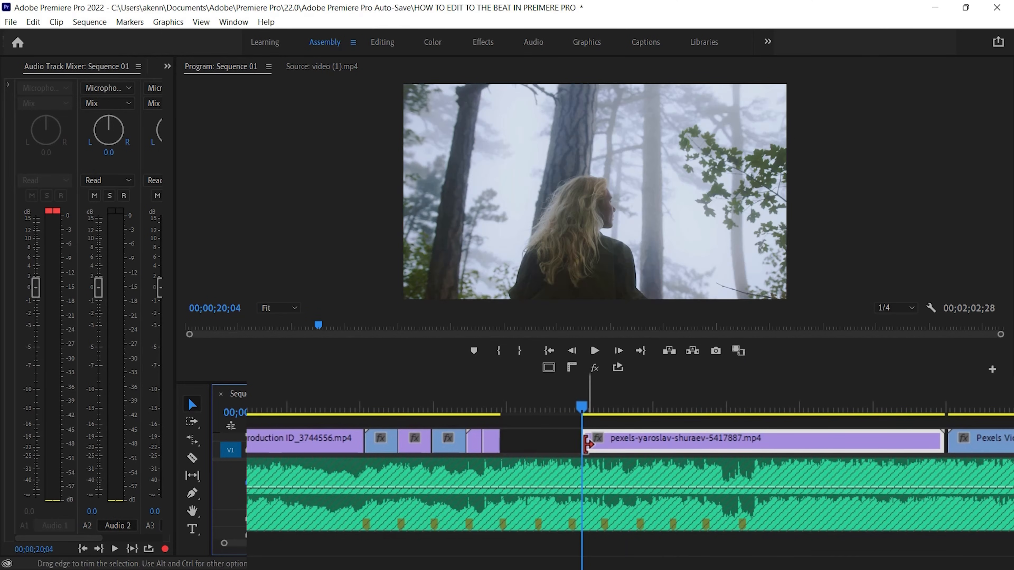
mouse_move(575, 443)
mouse_down()
mouse_move(492, 443)
mouse_move(601, 439)
mouse_move(586, 441)
mouse_up()
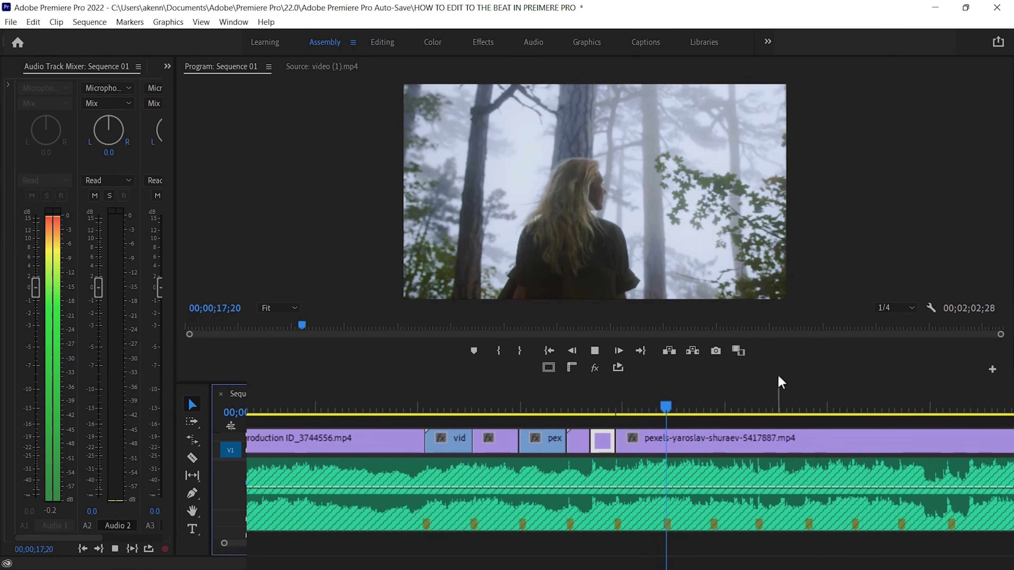
Step: Trim the end of pexels-yaroslav-shuraev-5417887.mp4 to 00;00;17;17, just before the beat marker
key(space)
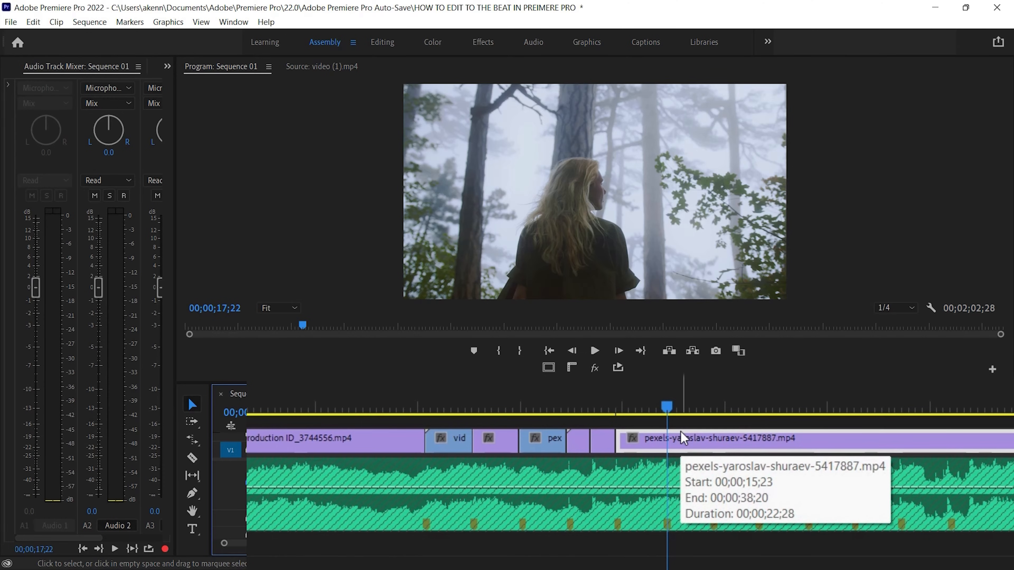
drag(261, 543, 249, 543)
key(Left)
key(Left)
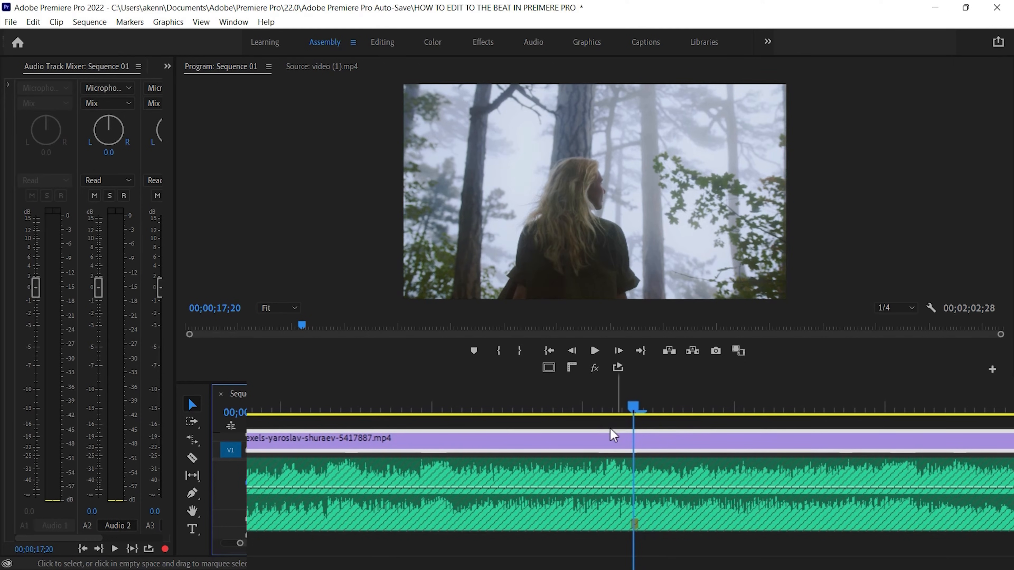
key(Left)
click(634, 521)
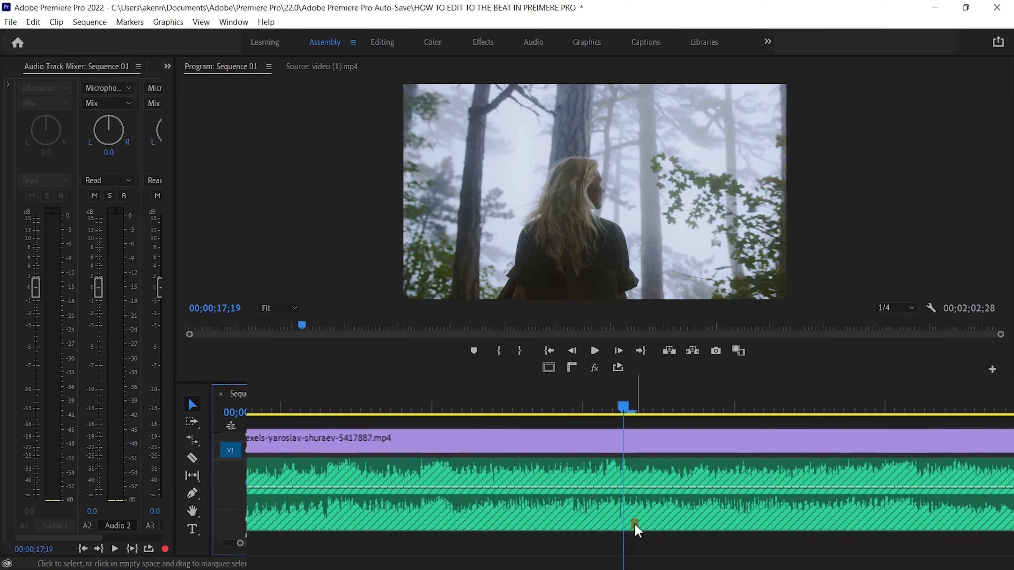
key(Left)
key(Left)
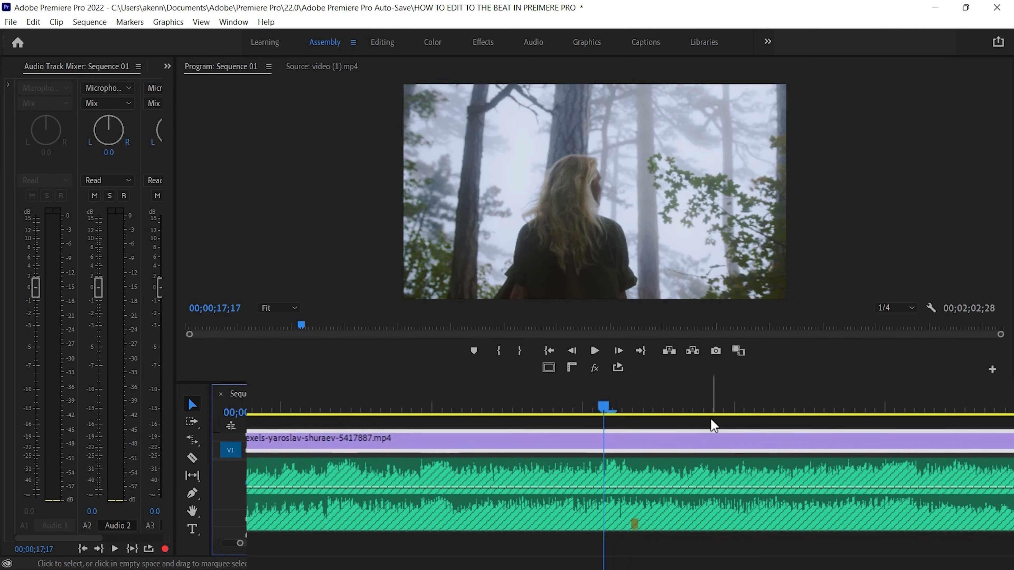
drag(1010, 441, 603, 443)
Step: Move Pexels Videos 2711145.mp4 up against the end of pexels-yaroslav-shuraev-5417887.mp4 and play across the cut
drag(1012, 441, 638, 445)
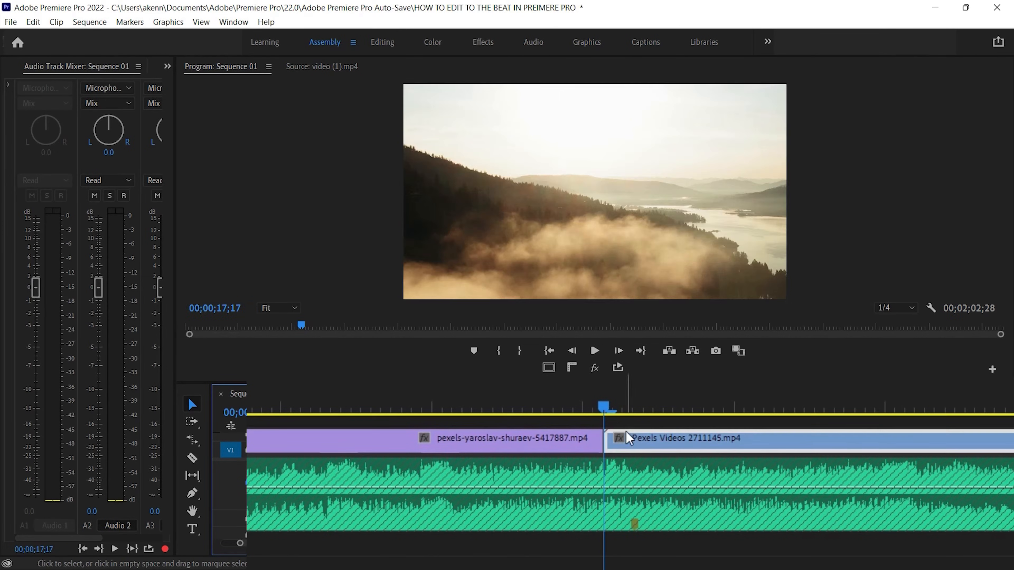
drag(601, 404, 248, 433)
key(space)
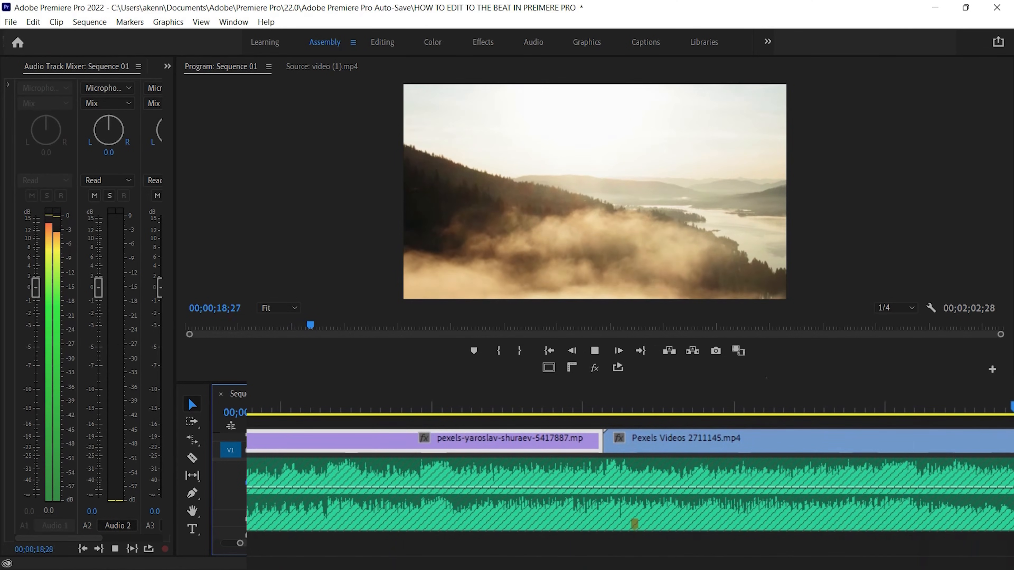
Step: Trim the end of Pexels Videos 2711145.mp4 to 00;00;19;11, just before the beat marker
key(space)
drag(478, 407, 372, 414)
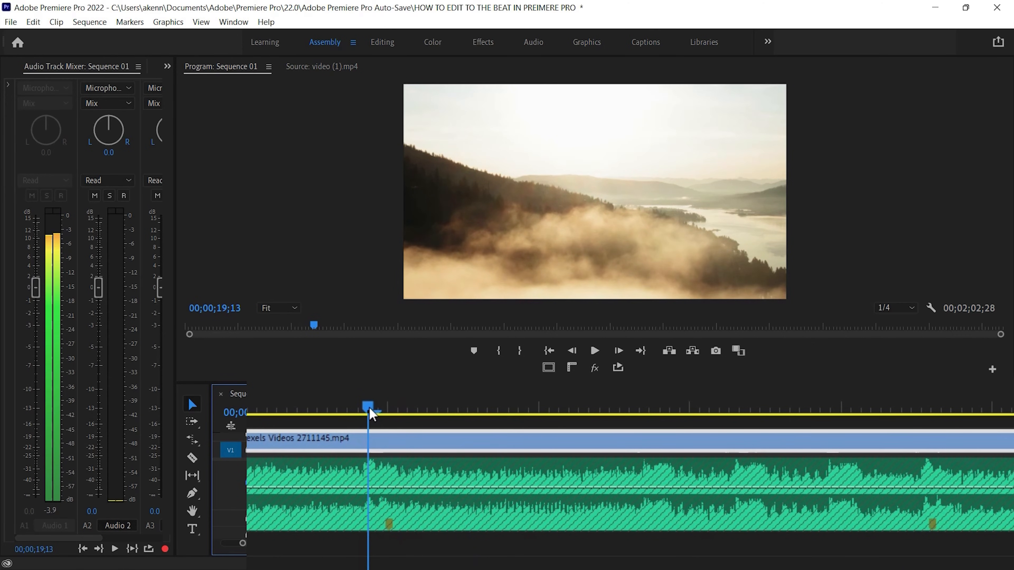
key(Left)
key(Left)
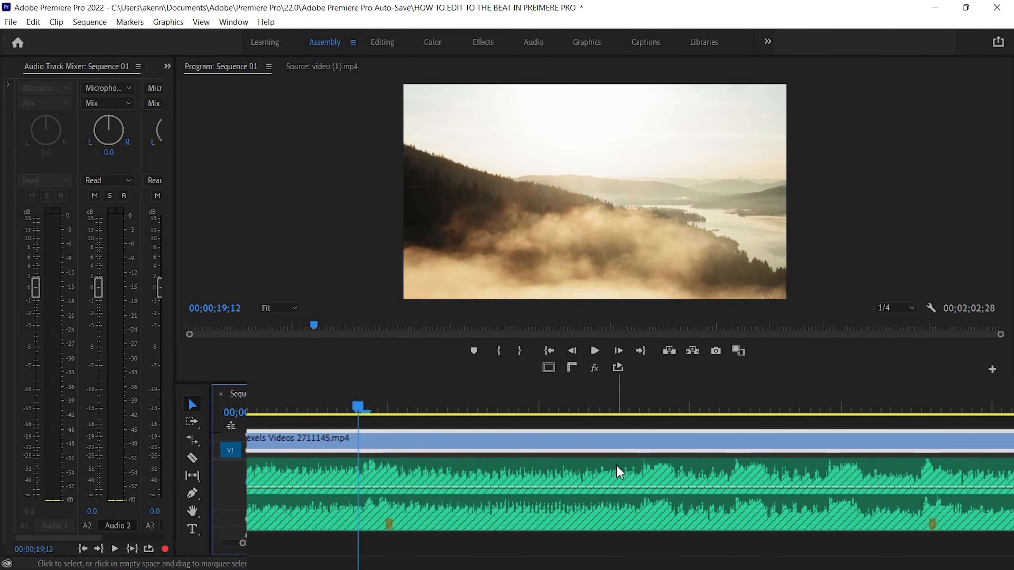
key(w)
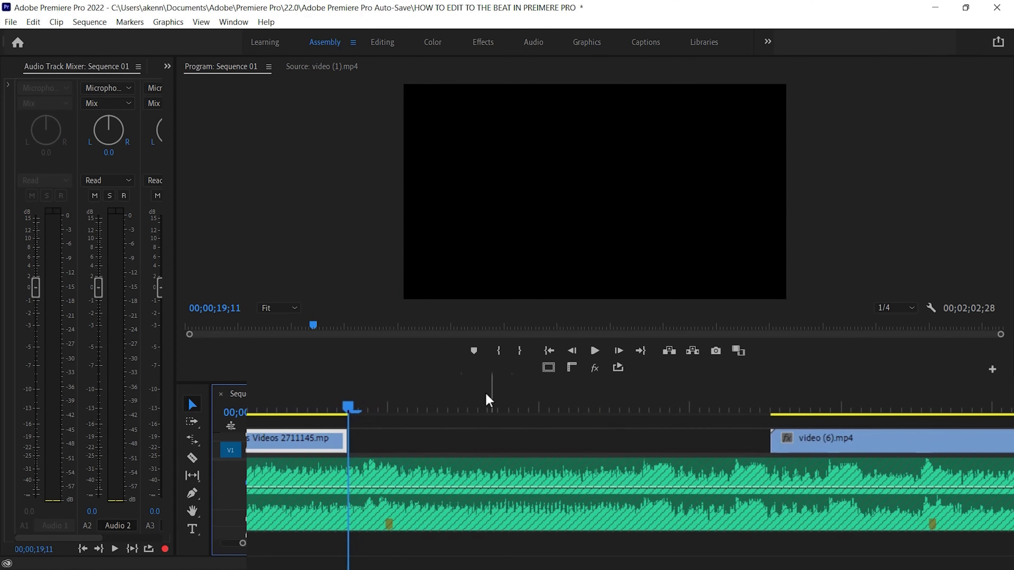
Step: Move video (6).mp4 up against the end of Pexels Videos 2711145.mp4 and play across the cut
drag(887, 449, 403, 435)
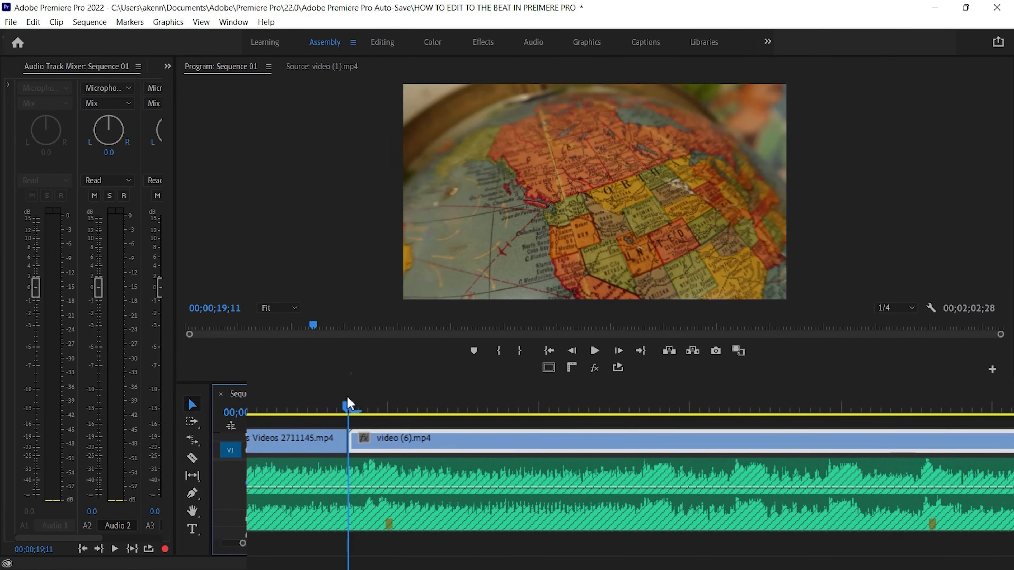
drag(347, 399, 265, 401)
key(space)
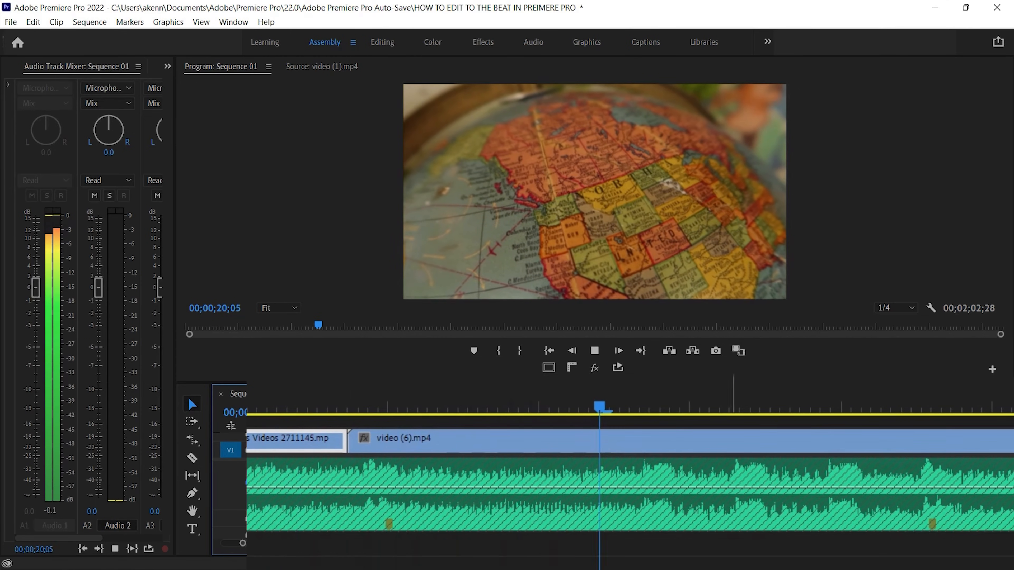
Step: Trim the end of video (6).mp4 to 00;00;21;06, just before the beat marker
key(space)
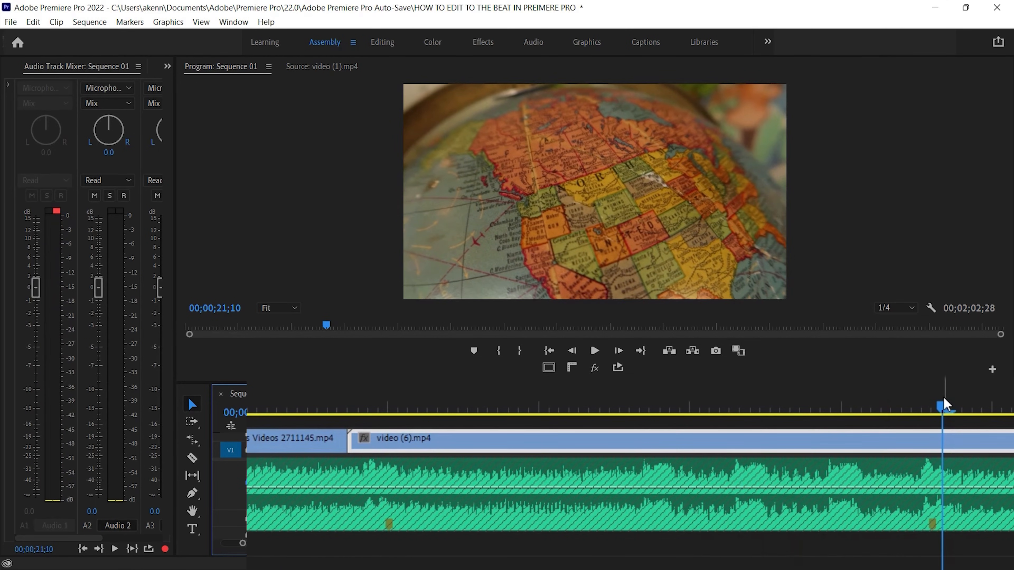
drag(944, 404, 924, 404)
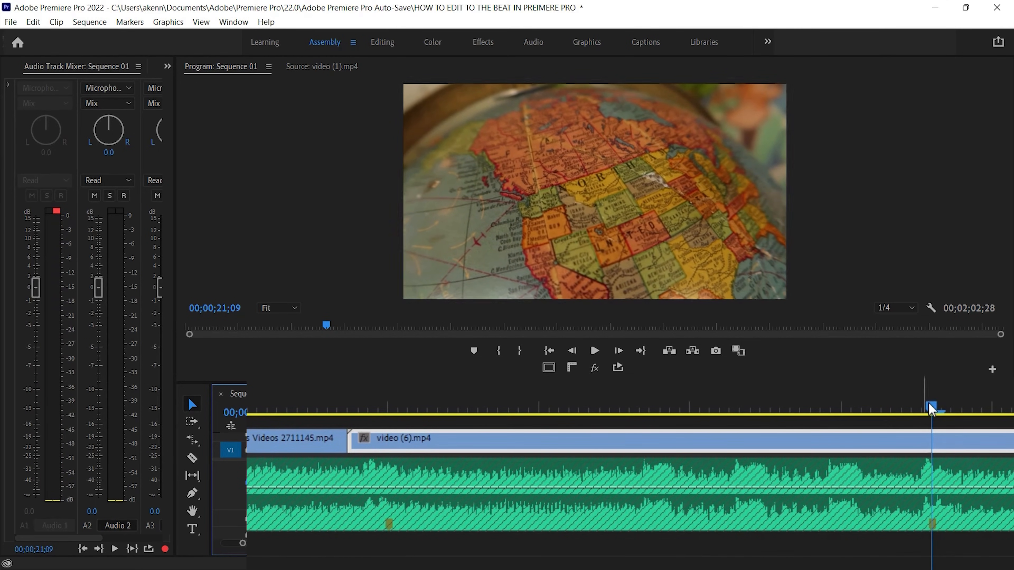
key(Left)
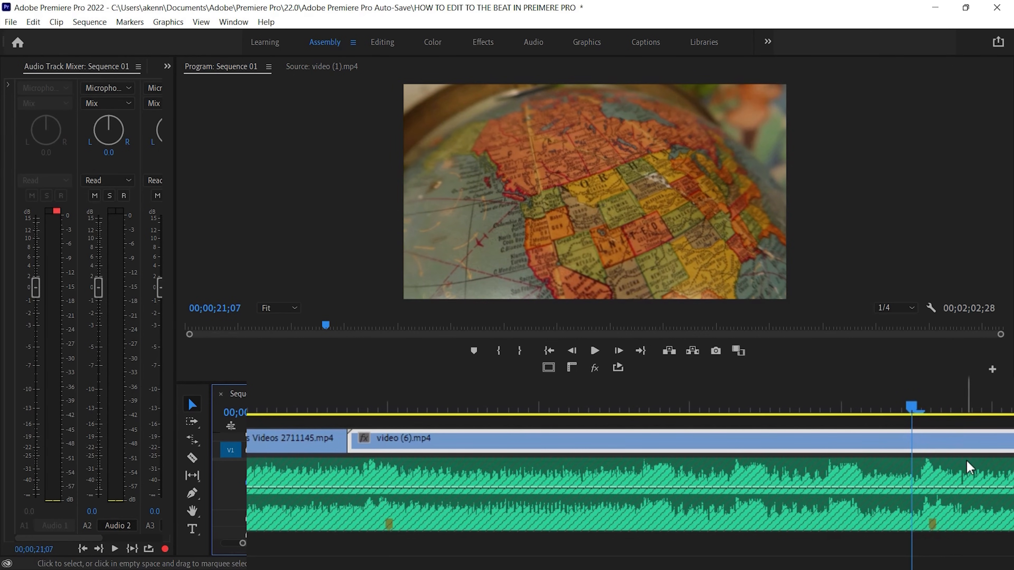
key(Right)
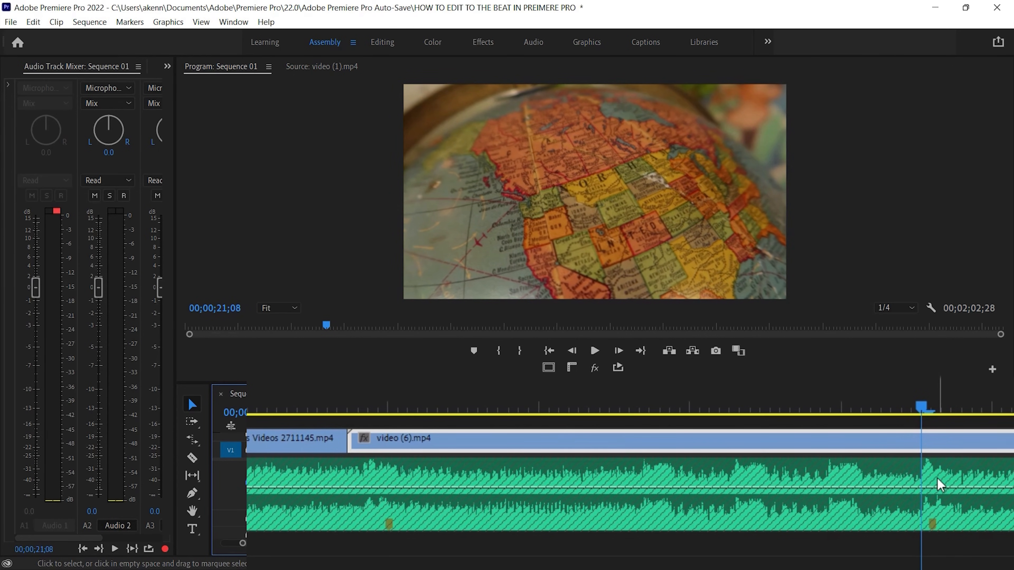
key(Left)
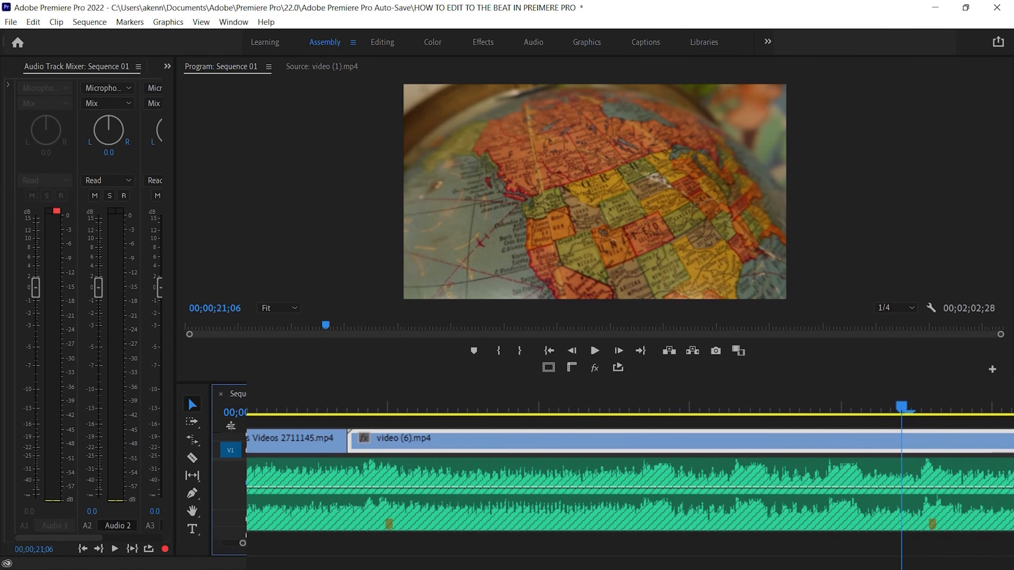
key(w)
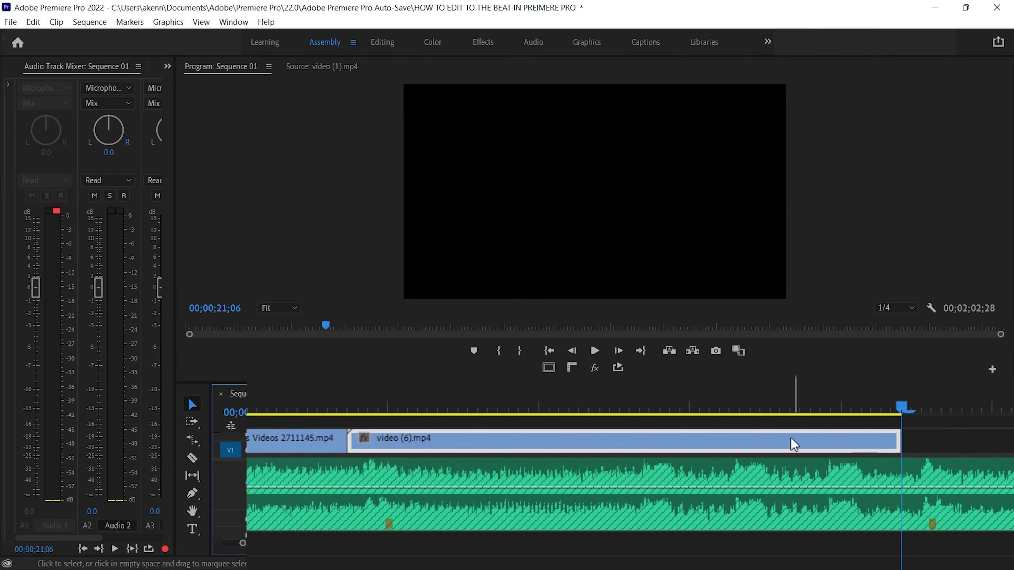
Step: Move video (5).mp4 up against the end of video (6).mp4 and play across the cut
key(backslash)
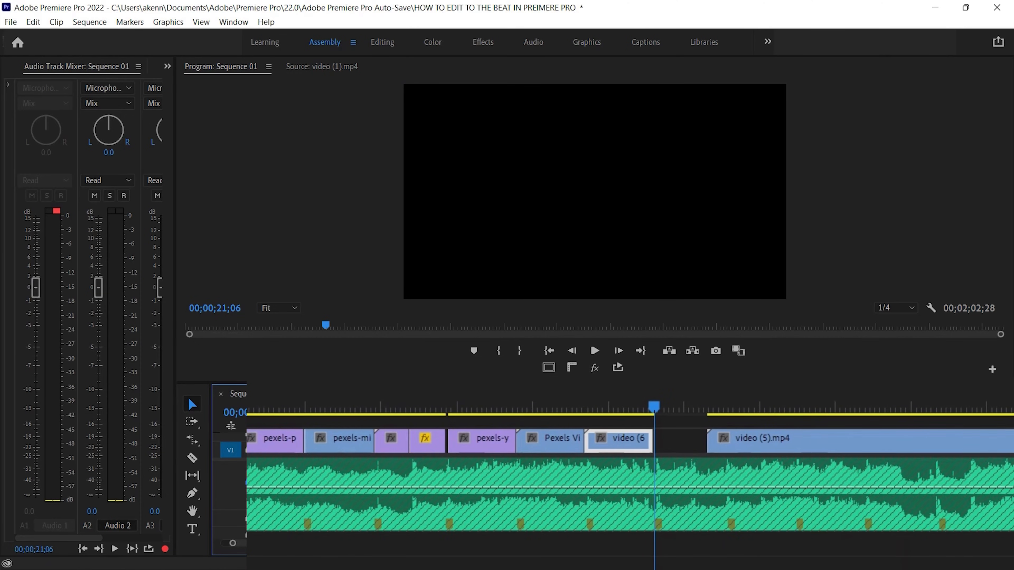
drag(758, 441, 710, 443)
drag(651, 407, 629, 403)
key(space)
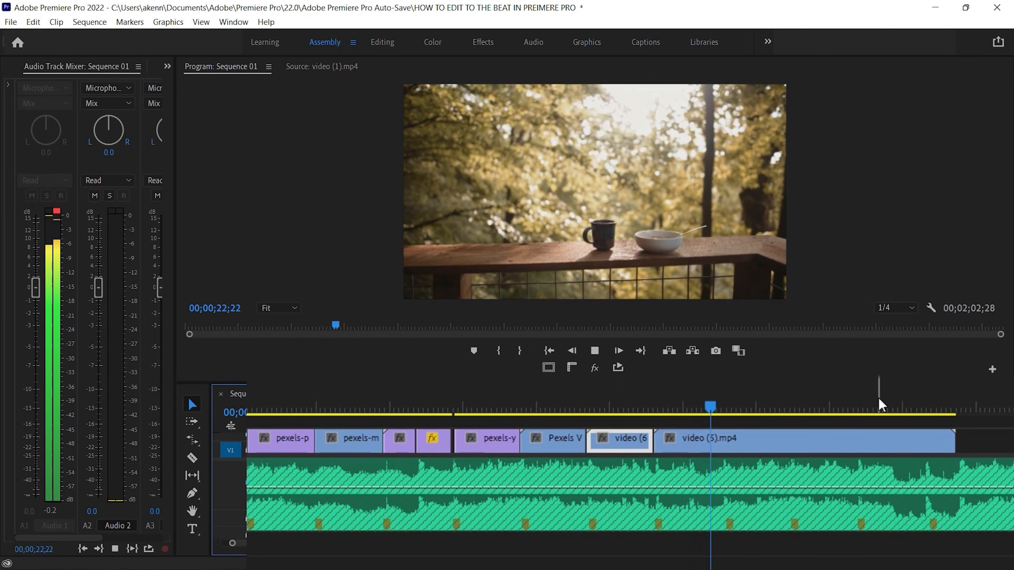
Step: Trim the end of video (5).mp4 to 00;00;23;02, just before the rise in the music waveform
click(880, 441)
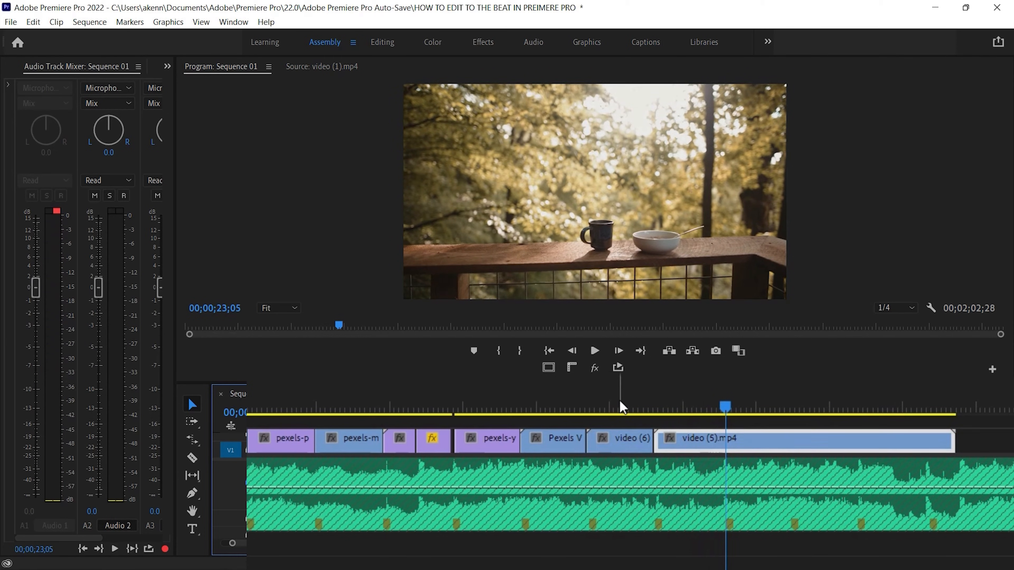
key(w)
key(=)
key(=)
key(=)
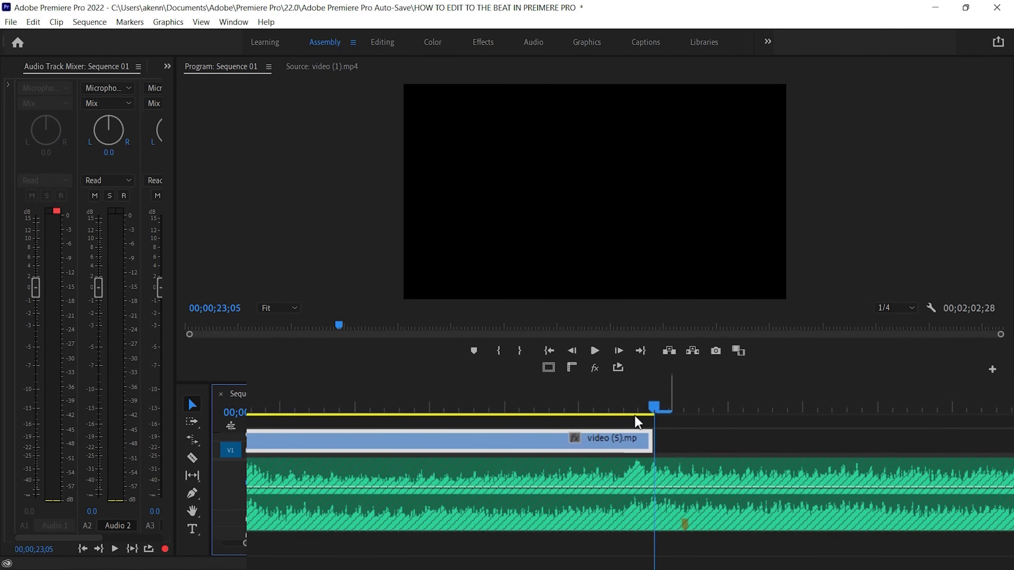
click(639, 406)
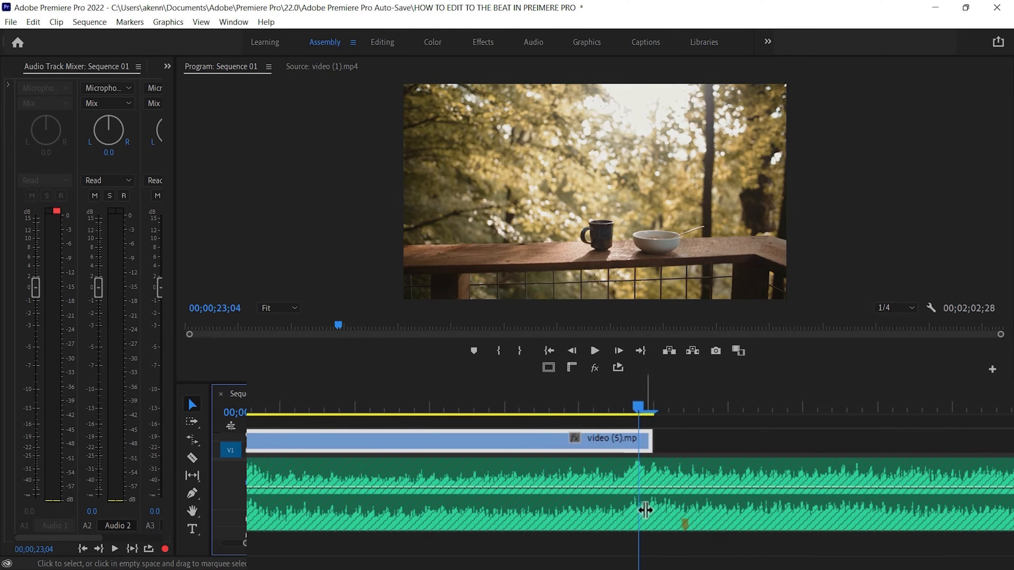
key(Left)
key(Left)
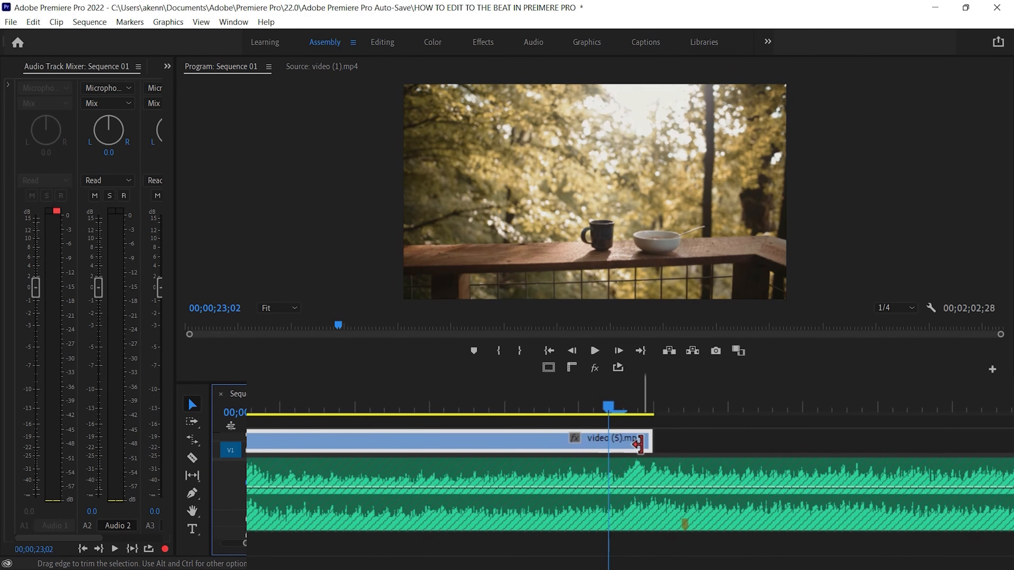
key(w)
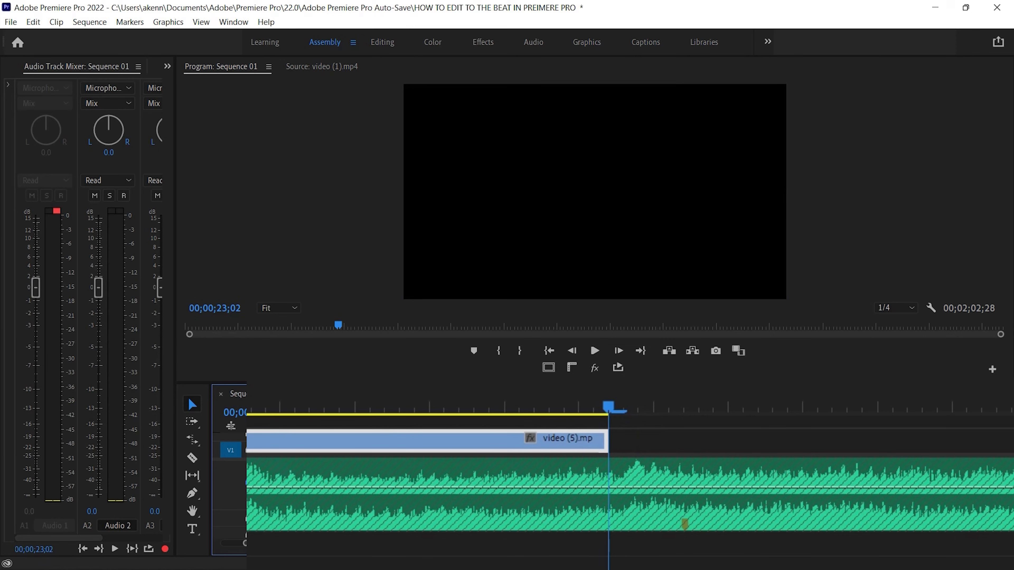
Step: Play the whole edited sequence from the beginning past the end of video (5).mp4 to check the cuts against the music
key(minus)
key(minus)
key(minus)
key(minus)
key(minus)
key(minus)
key(minus)
key(minus)
key(minus)
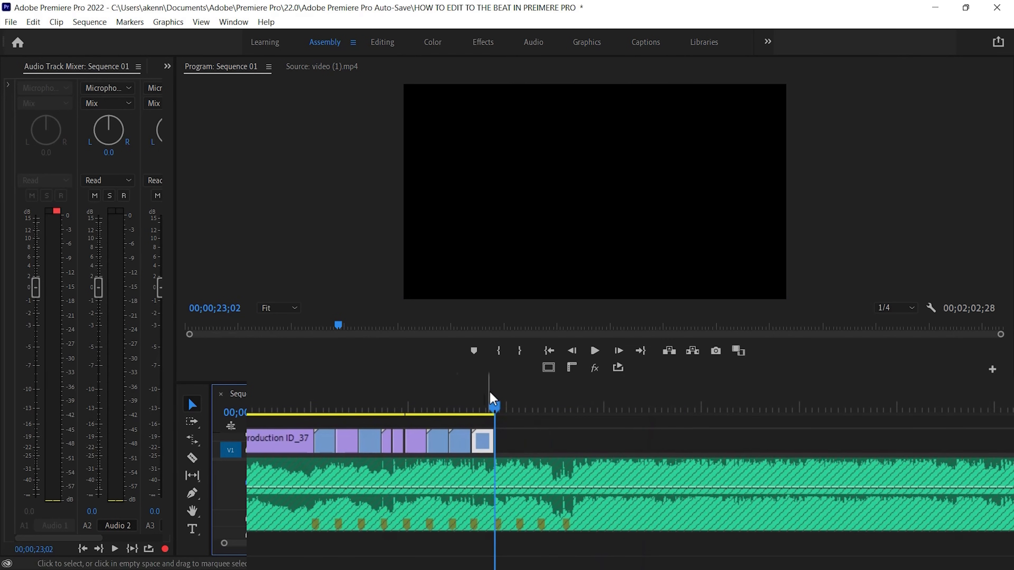
key(Home)
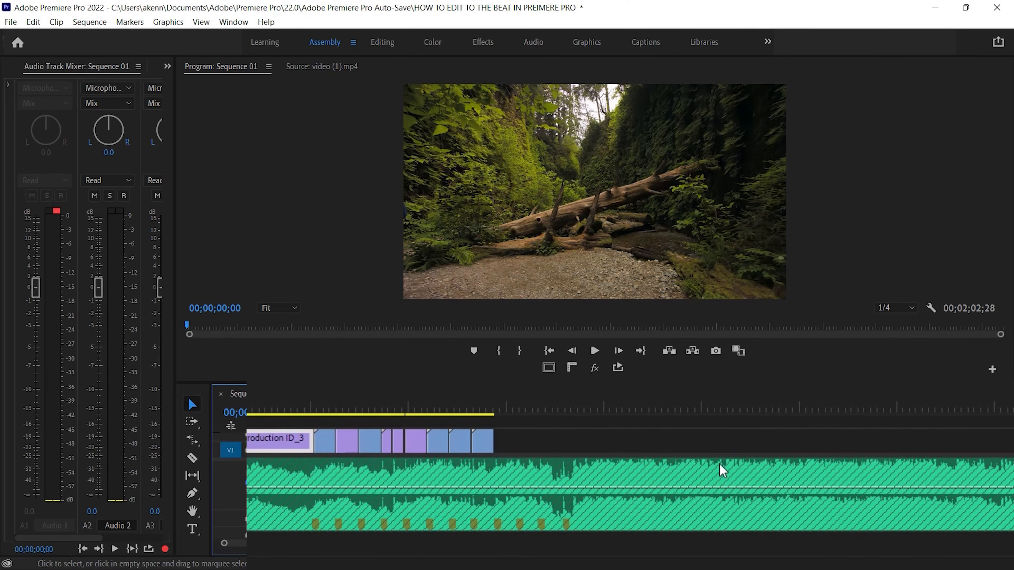
key(space)
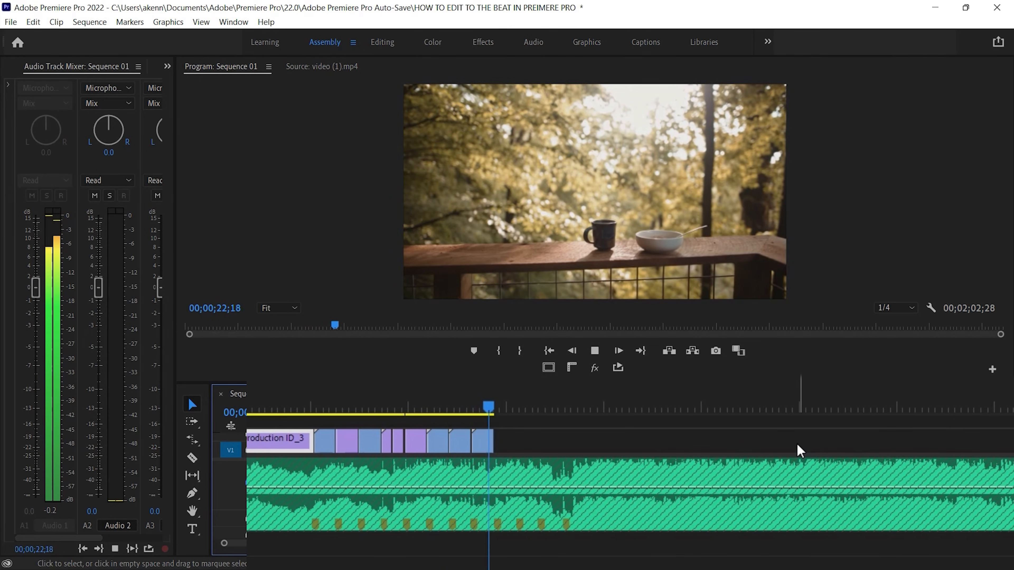
key(space)
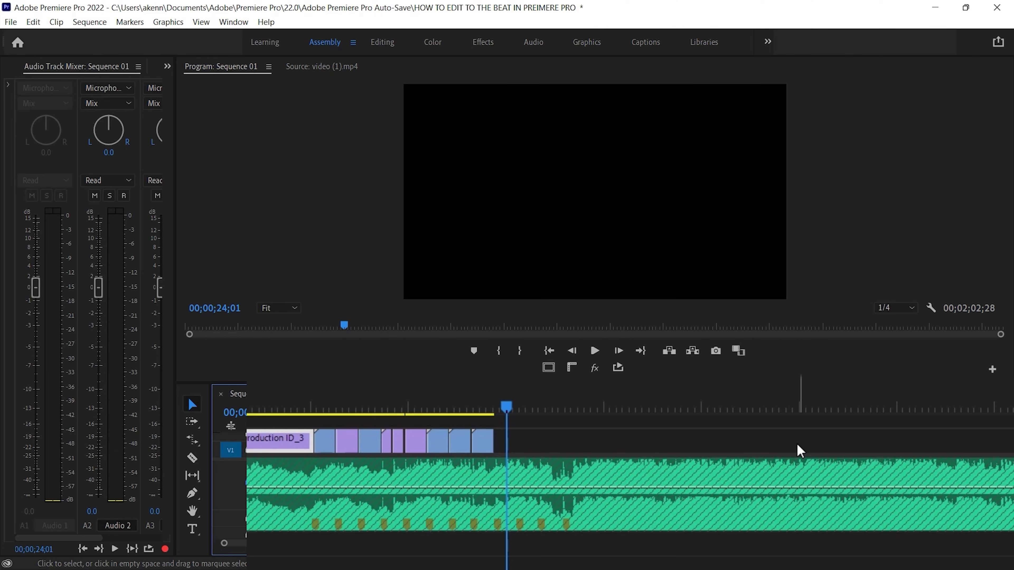
Step: Select the music clip and place the playhead on its beat peak at 00;00;23;04, just past the end of video (5).mp4
drag(288, 543, 252, 542)
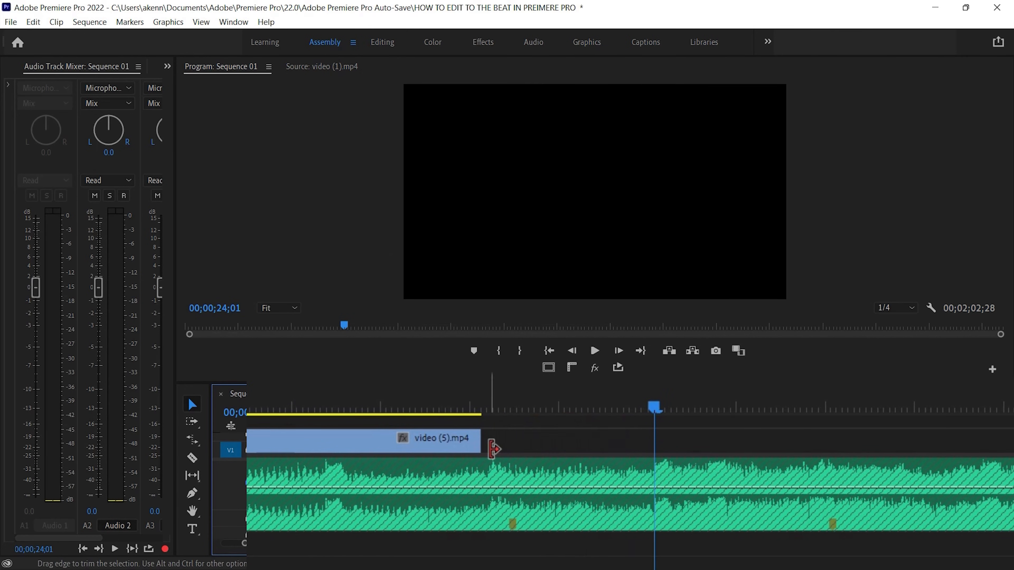
drag(654, 408, 495, 416)
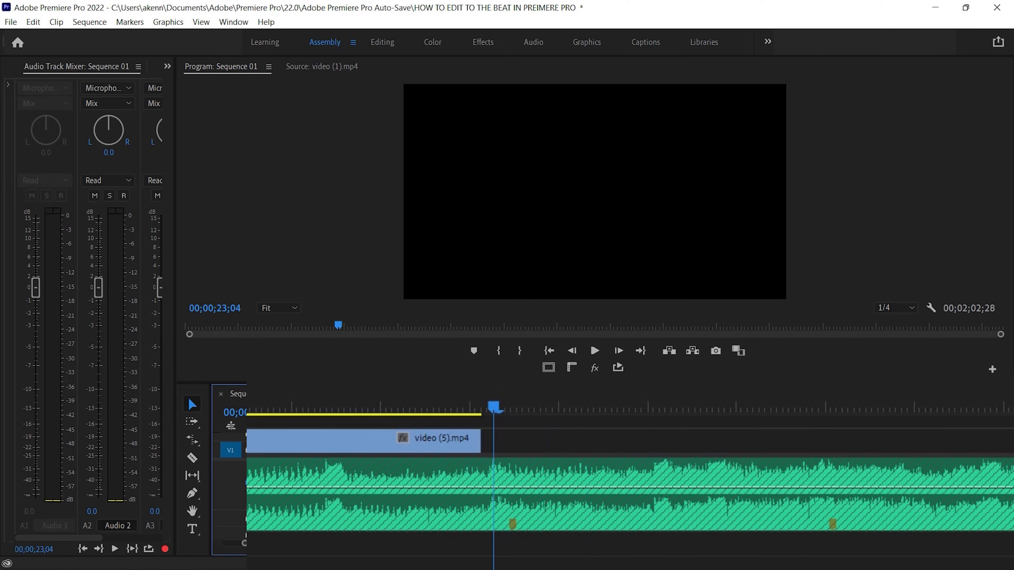
click(247, 483)
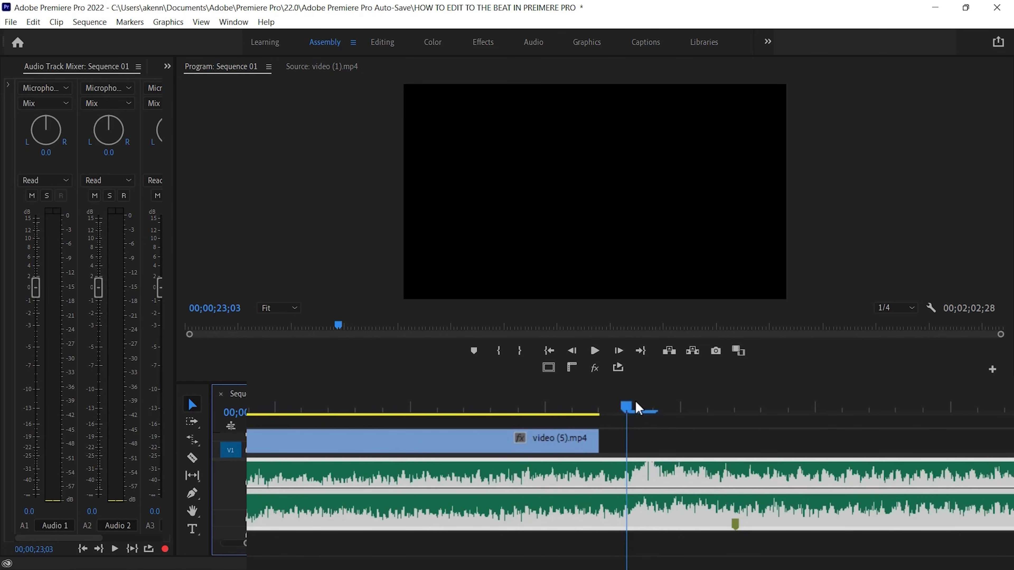
key(Right)
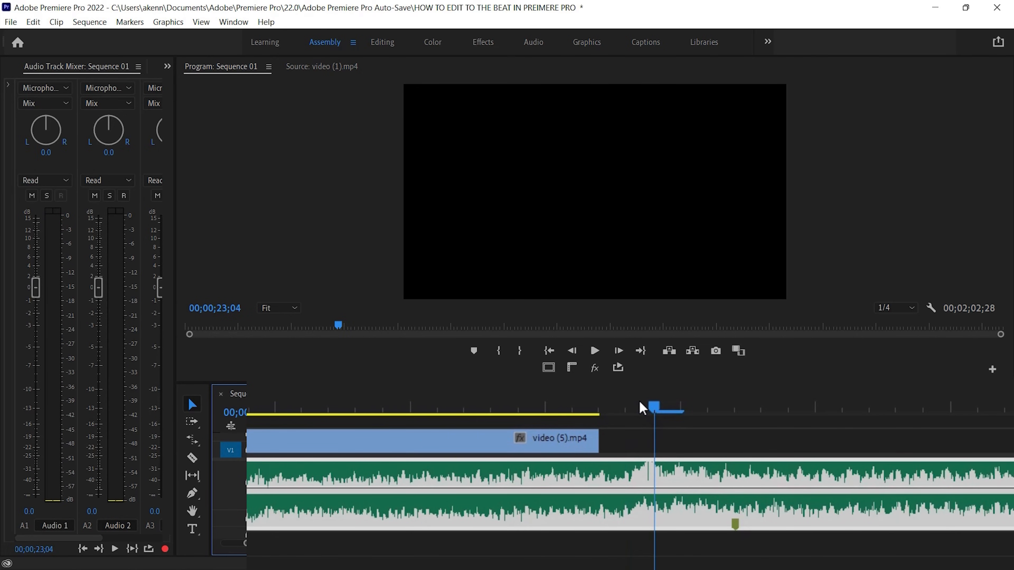